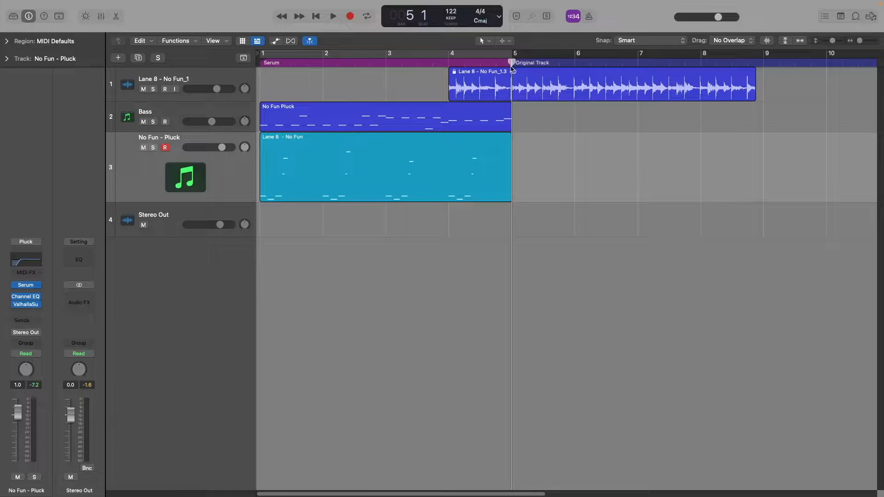
# Compare the Original Track section with the Serum section from bar 1 by playback, briefly soloing the No Fun - Pluck track.
pyautogui.press('space')
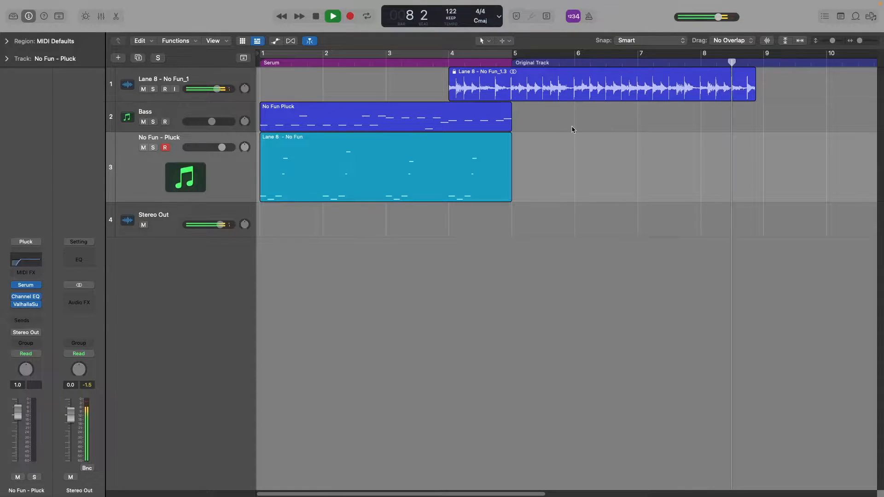
pyautogui.press('space')
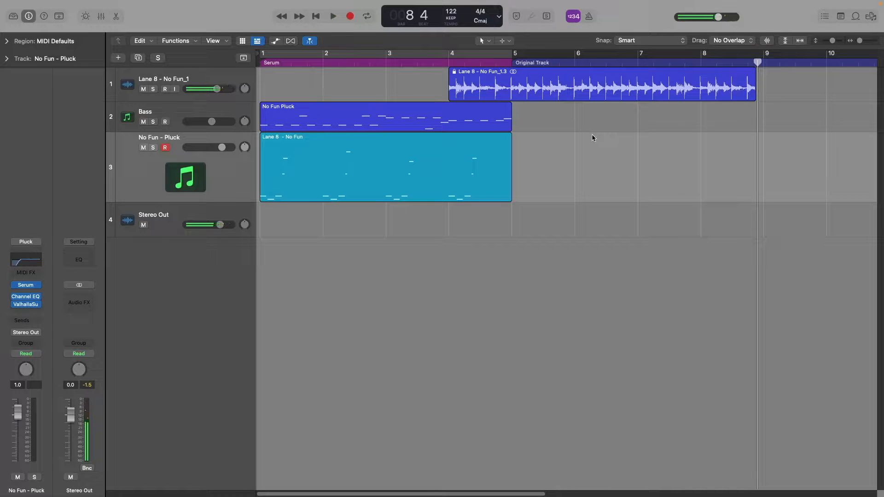
pyautogui.press('Return')
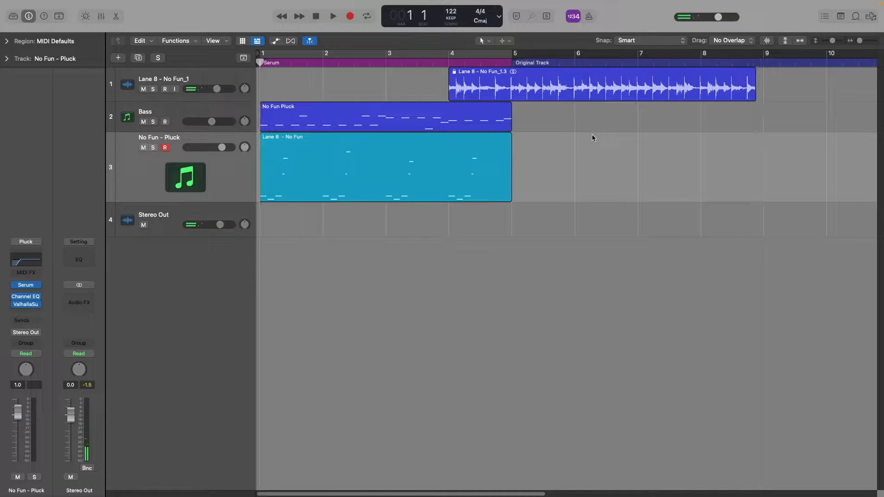
pyautogui.press('space')
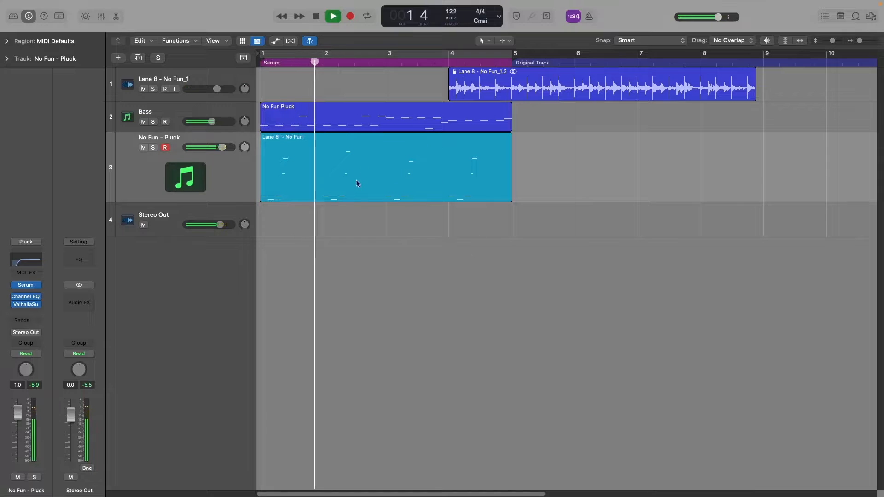
pyautogui.click(153, 148)
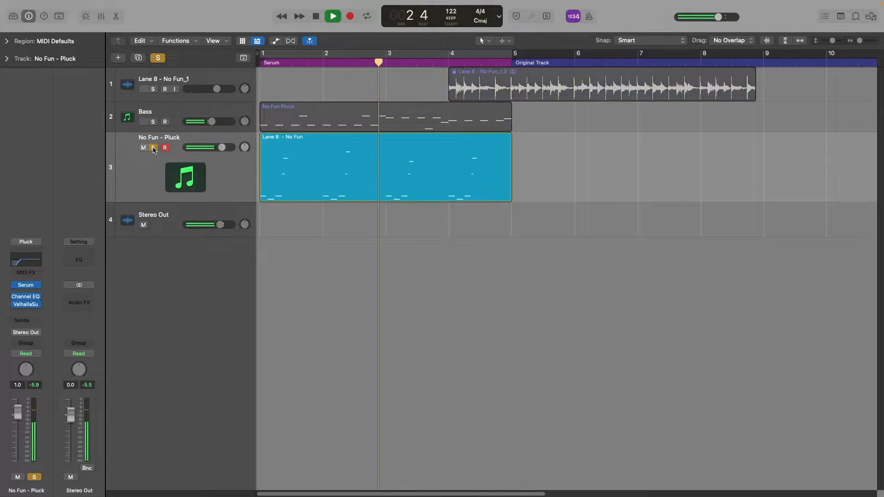
pyautogui.click(153, 147)
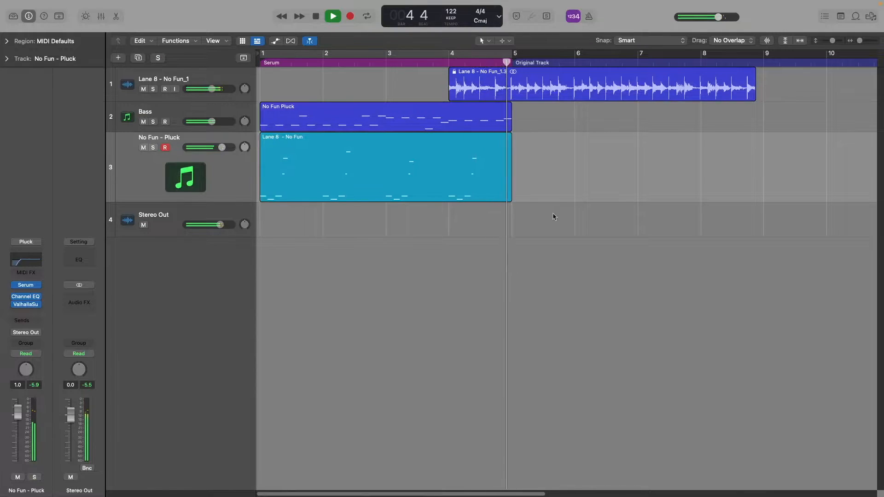
pyautogui.press('space')
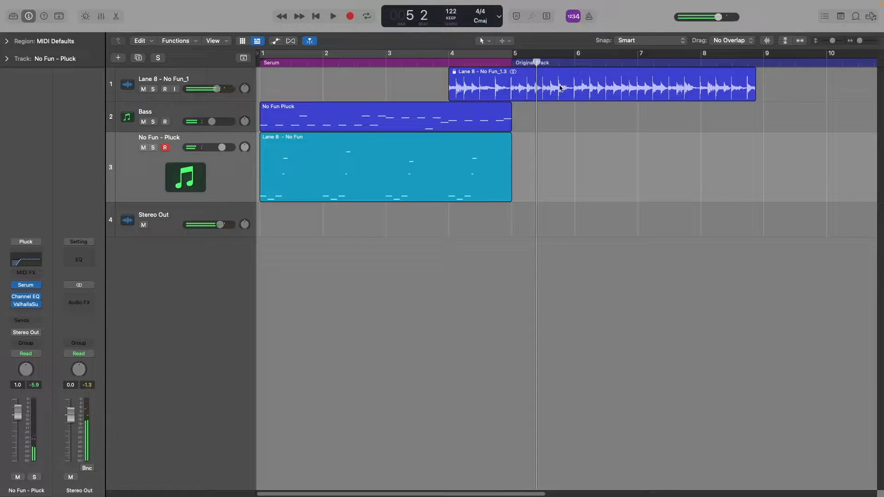
pyautogui.press('space')
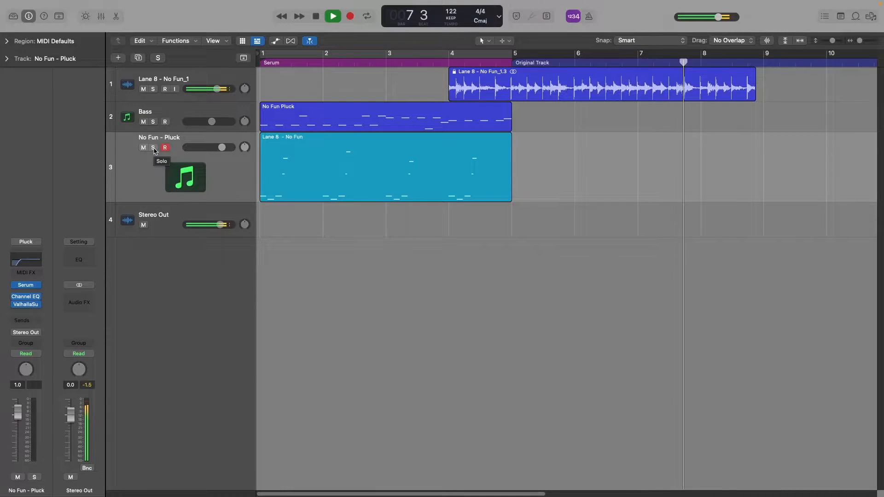
pyautogui.press('space')
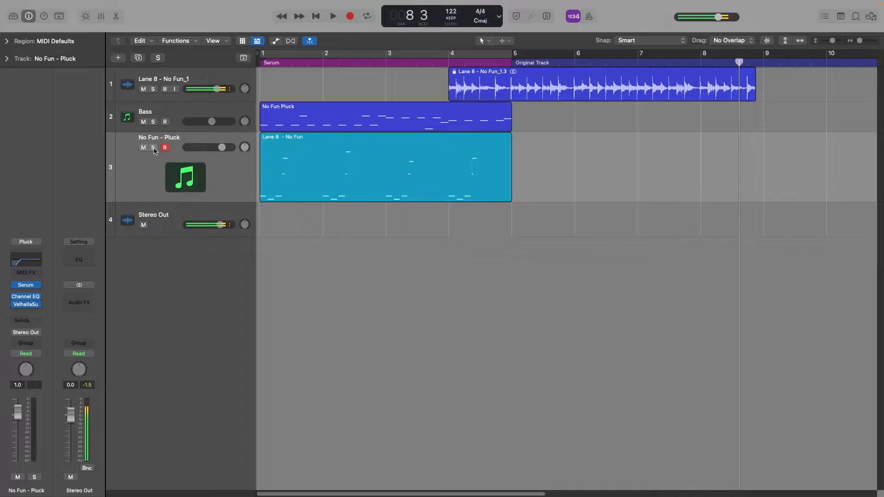
# Solo the No Fun - Pluck track, open its region in the Piano Roll and play it from bar 1.
pyautogui.click(154, 147)
pyautogui.click(227, 178)
pyautogui.doubleClick(307, 182)
pyautogui.press('Return')
pyautogui.press('space')
pyautogui.scroll(-4, 316, 434)
pyautogui.scroll(3, 316, 434)
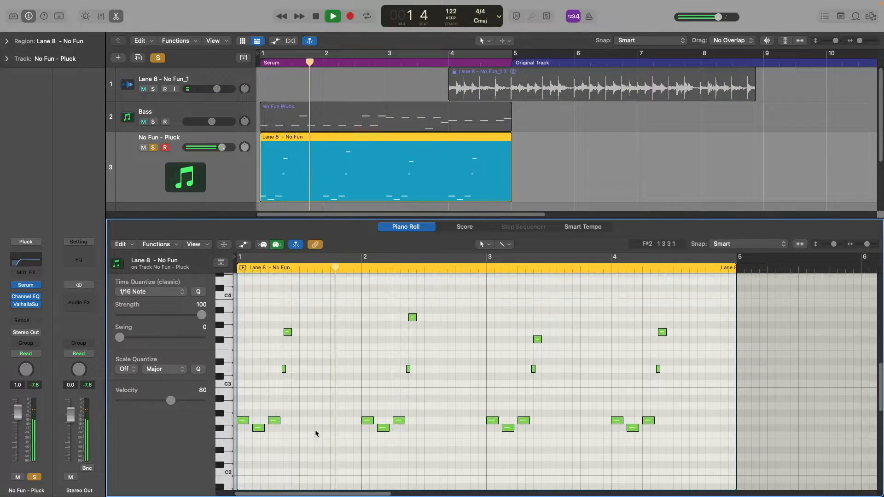
pyautogui.press('space')
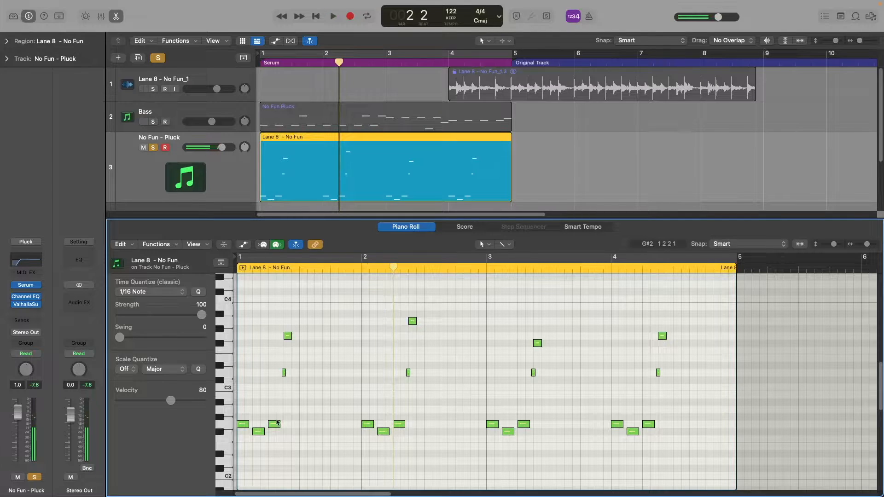
# Step through the pluck region's notes one by one in the Piano Roll, starting from the first G2 note.
pyautogui.click(243, 425)
pyautogui.press('Right')
pyautogui.press('Right')
pyautogui.press('Right')
pyautogui.press('Right')
pyautogui.press('Right')
pyautogui.press('Right')
pyautogui.press('Right')
pyautogui.press('Right')
pyautogui.press('Right')
pyautogui.press('Right')
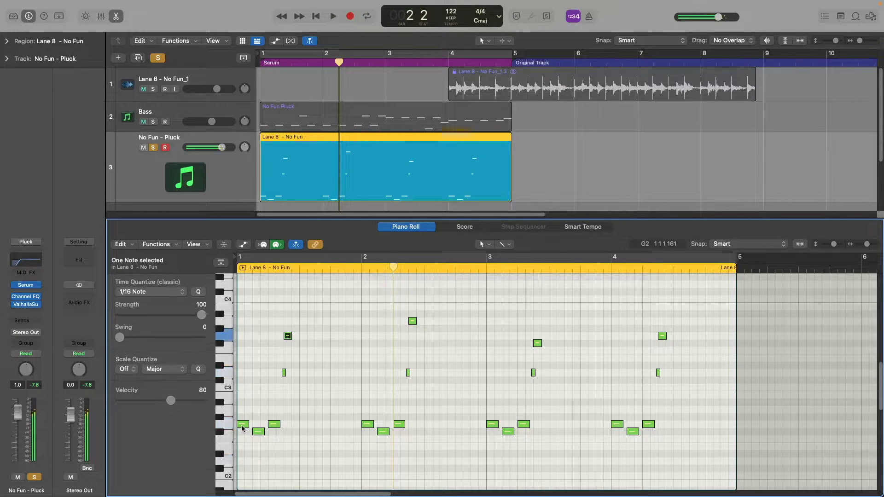
pyautogui.press('Right')
pyautogui.press('Right')
pyautogui.press('Right')
pyautogui.press('Right')
pyautogui.press('Right')
pyautogui.press('Right')
pyautogui.press('Right')
pyautogui.press('Right')
pyautogui.press('Right')
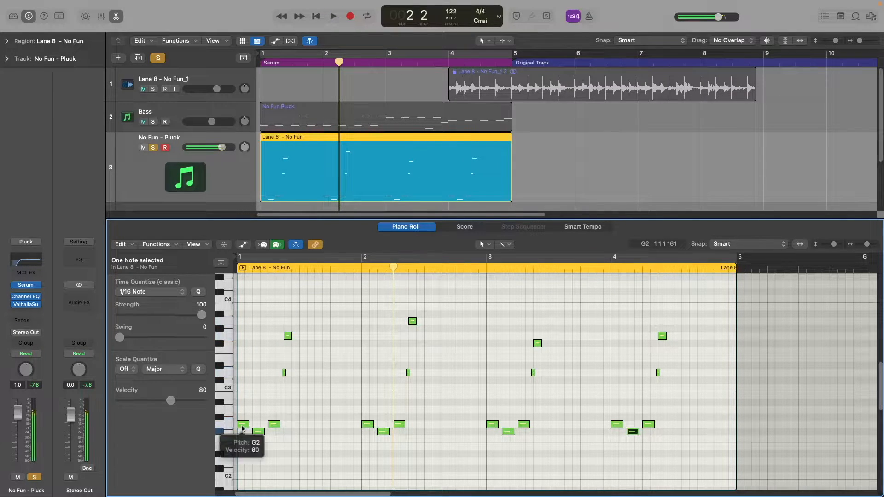
# Play more of the soloed pluck region, then close the Piano Roll.
pyautogui.press('space')
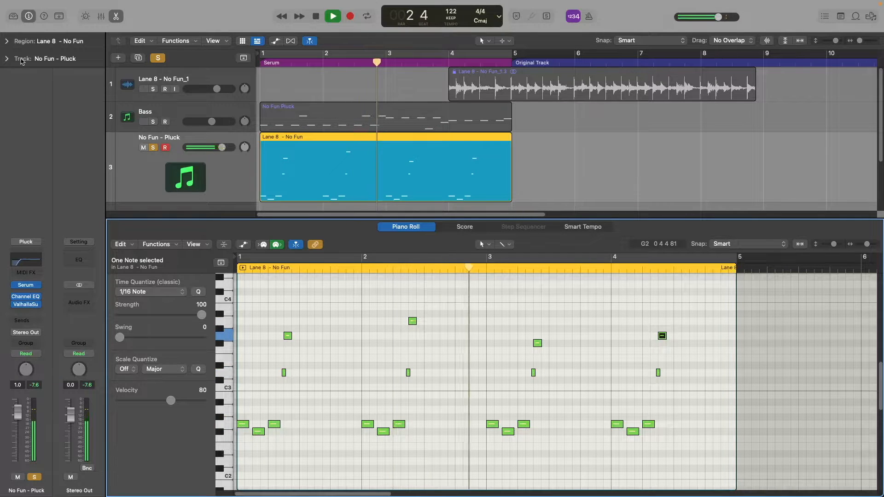
pyautogui.press('space')
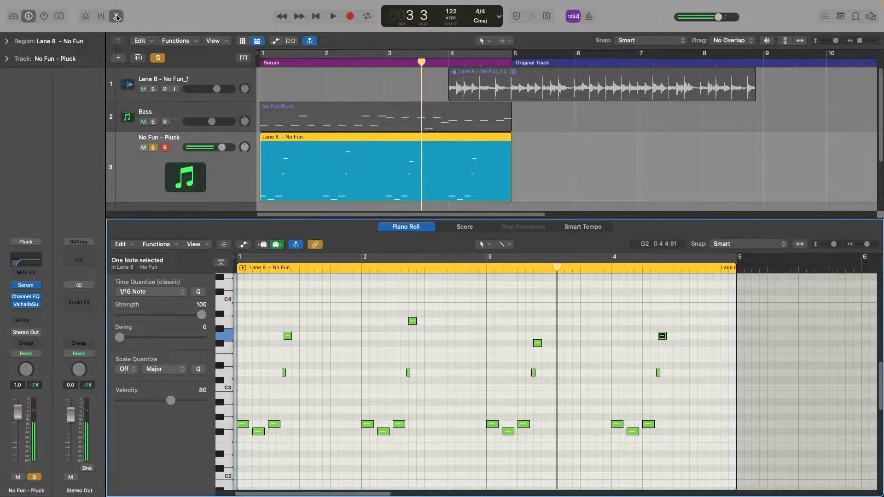
pyautogui.click(116, 17)
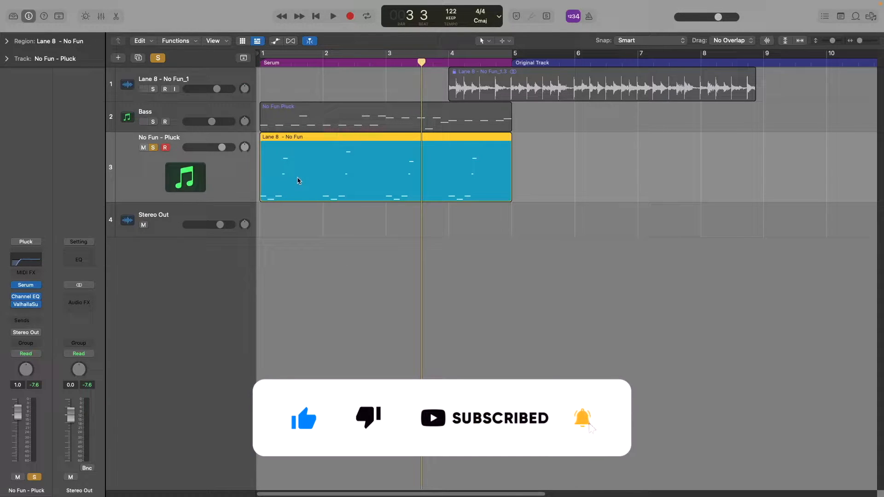
# Unsolo and mute the No Fun - Pluck track, and duplicate it as a new track with the same settings.
pyautogui.click(153, 148)
pyautogui.click(143, 148)
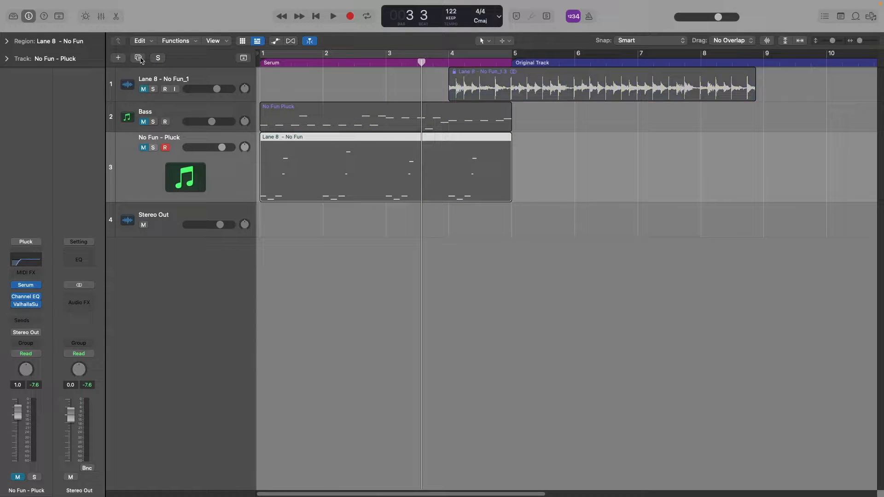
pyautogui.click(138, 58)
pyautogui.press('Return')
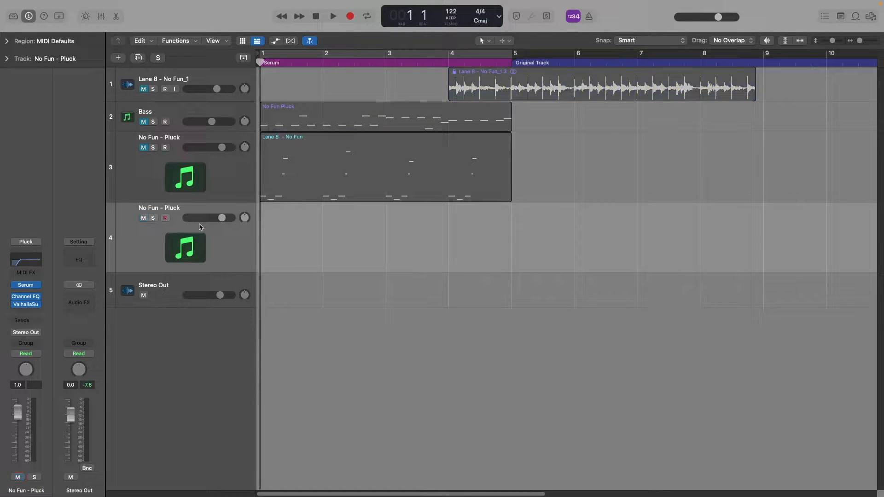
# Reset Serum on the duplicated pluck track to the Init preset, with its plug-in window header hidden and the window enlarged.
pyautogui.click(26, 284)
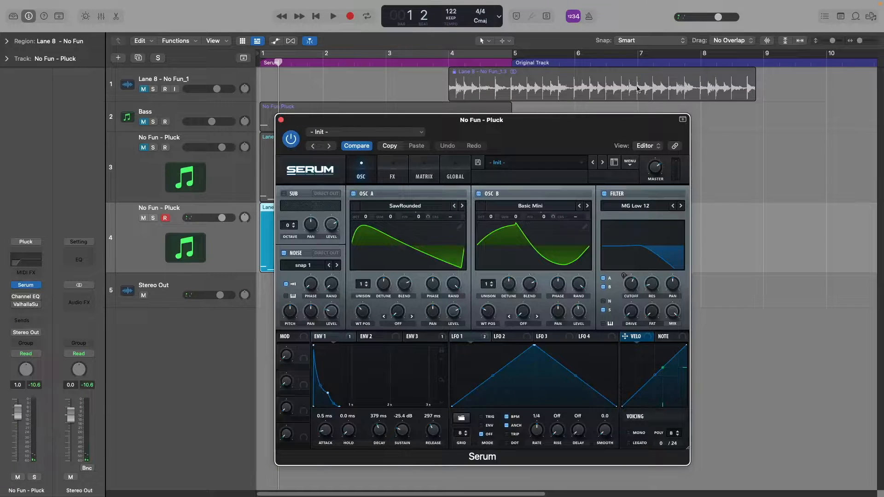
pyautogui.moveTo(589, 130); pyautogui.dragTo(452, 56)
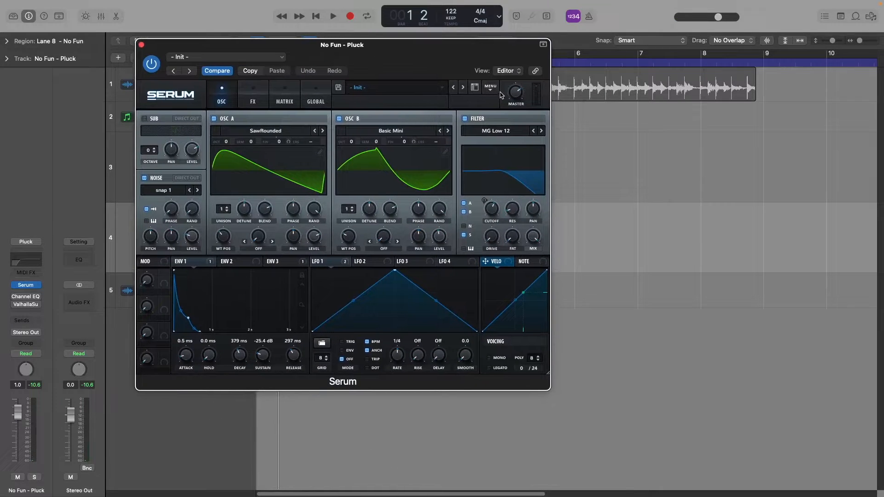
pyautogui.click(491, 88)
pyautogui.click(511, 144)
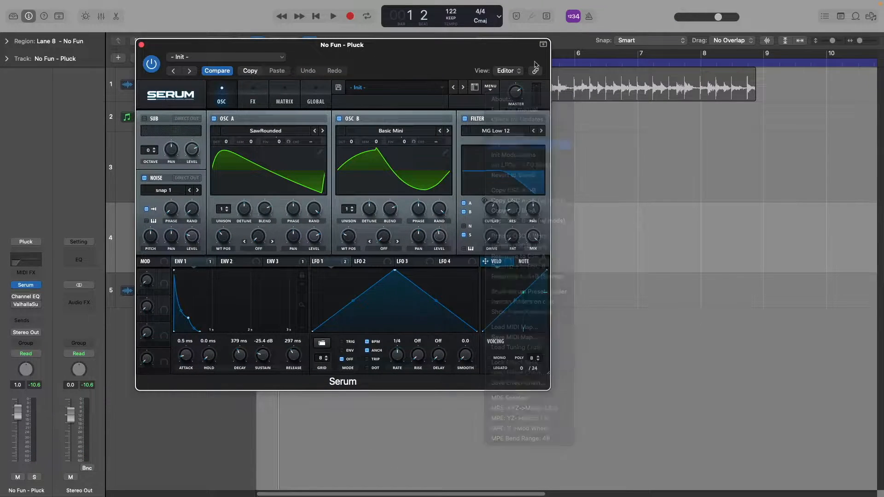
pyautogui.click(543, 44)
pyautogui.moveTo(548, 349); pyautogui.dragTo(659, 429)
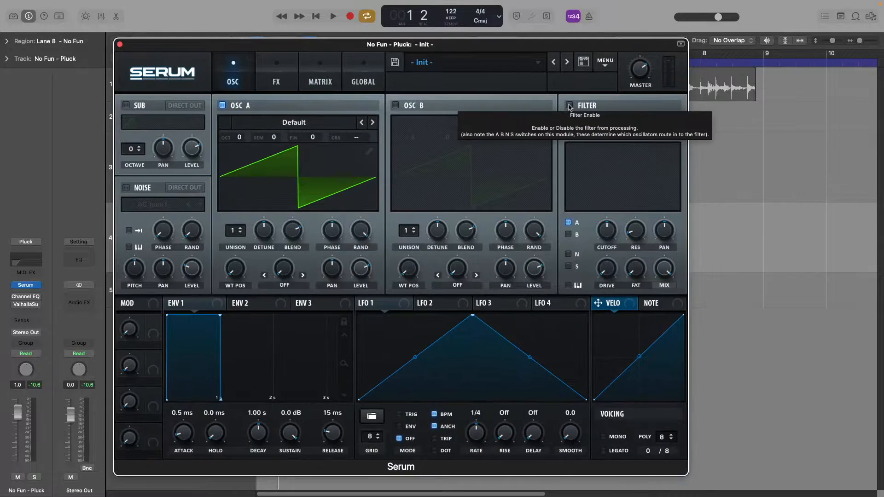
# Enable Serum's MG Low 12 filter for oscillators A and B with a slightly raised cutoff, and audition the sound.
pyautogui.click(569, 106)
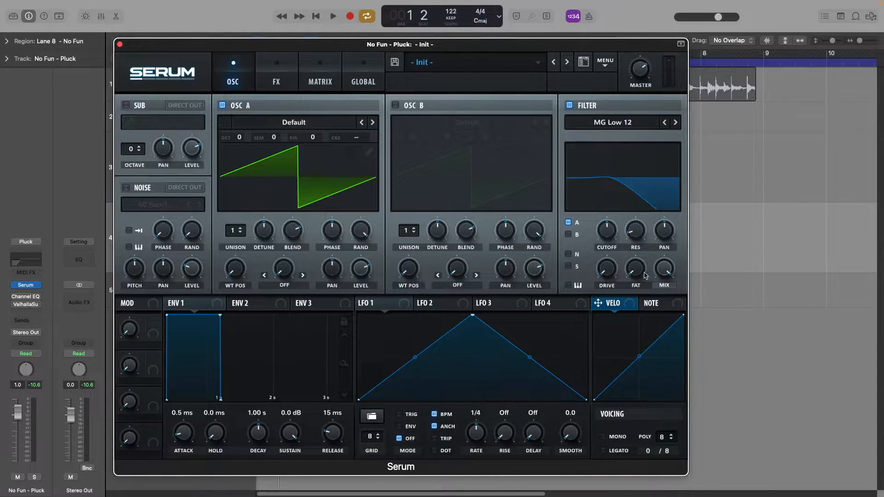
pyautogui.click(569, 236)
pyautogui.press('space')
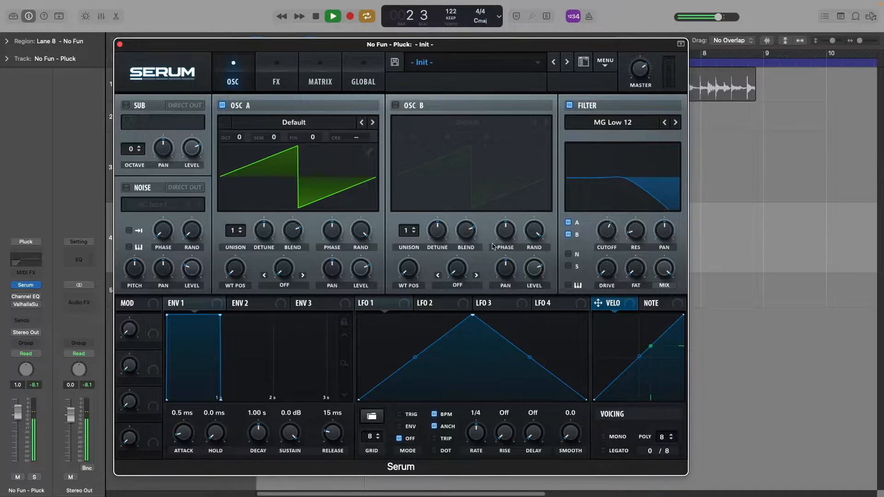
pyautogui.press('space')
# Load the Analog wavetable SawRounded into oscillator A, raise its wavetable position and audition the result.
pyautogui.click(277, 123)
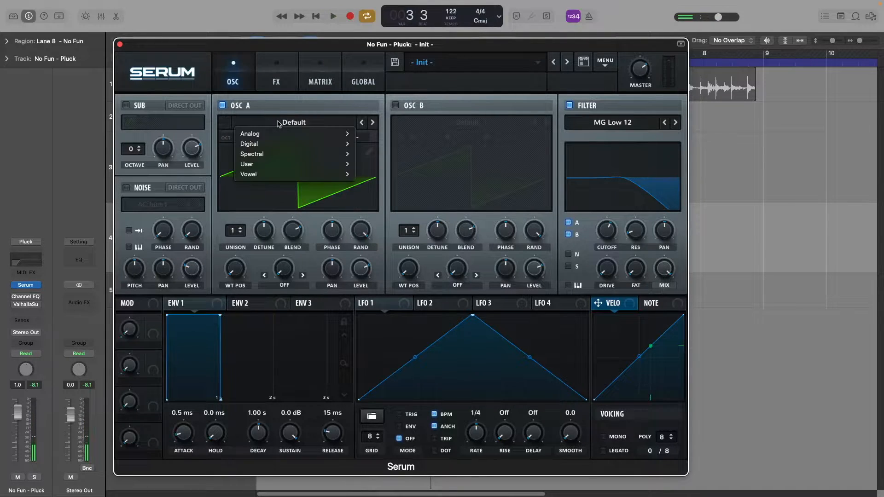
pyautogui.moveTo(257, 134)
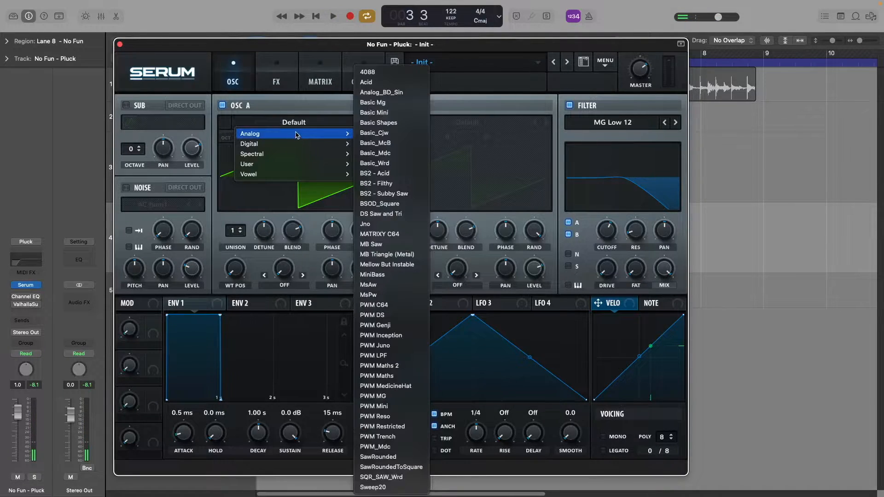
pyautogui.click(406, 457)
pyautogui.moveTo(242, 271); pyautogui.dragTo(238, 241)
pyautogui.press('space')
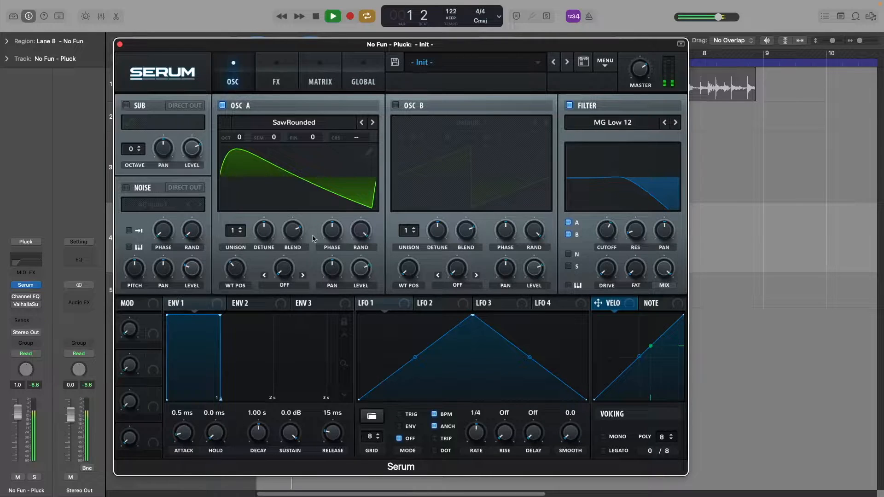
pyautogui.press('space')
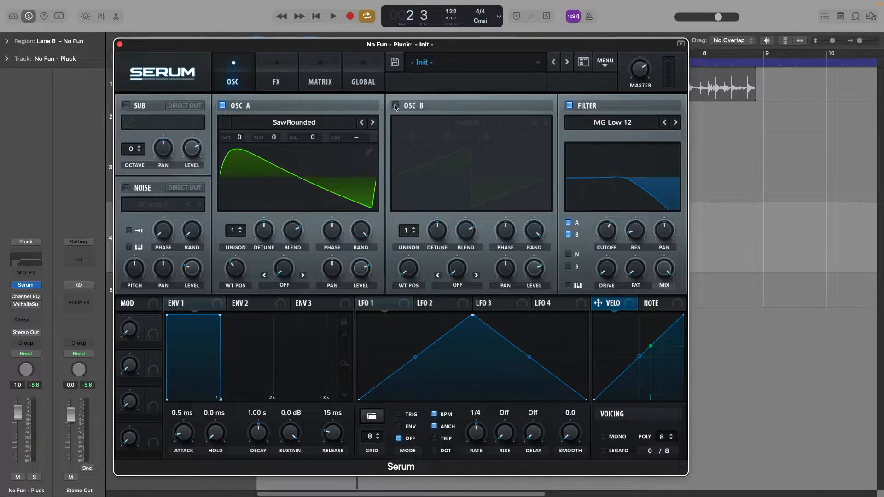
# Enable oscillator B with the Analog wavetable Basic Mini, set its wavetable position to 2 and audition it.
pyautogui.click(395, 106)
pyautogui.click(416, 125)
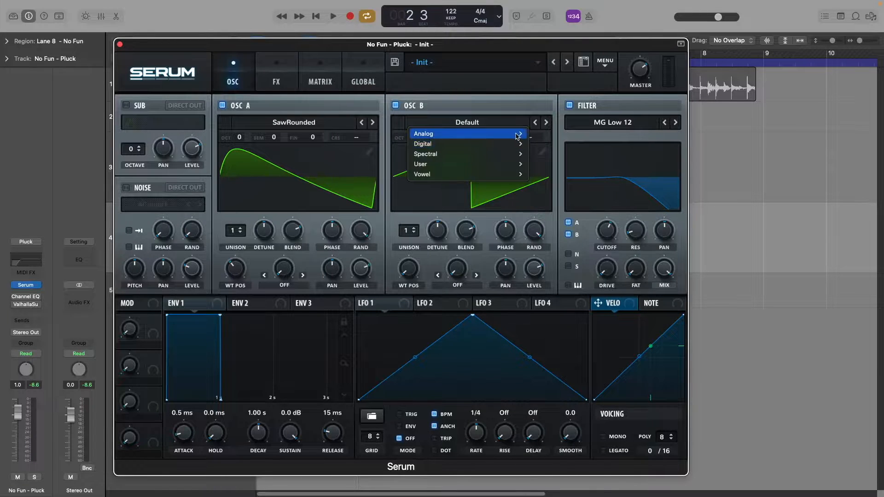
pyautogui.moveTo(517, 135)
pyautogui.click(554, 113)
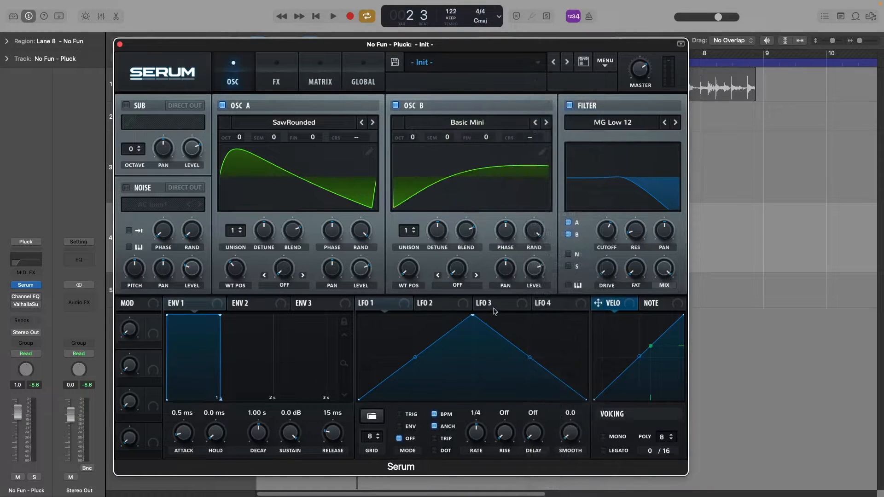
pyautogui.press('space')
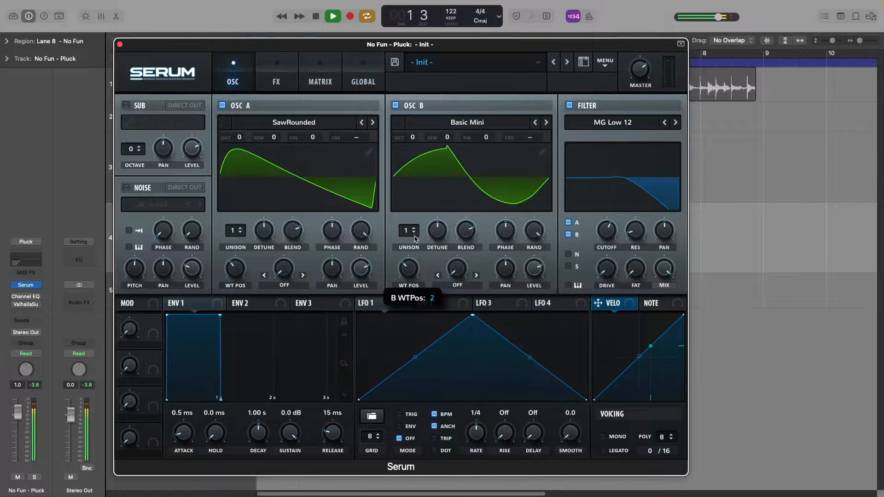
pyautogui.press('space')
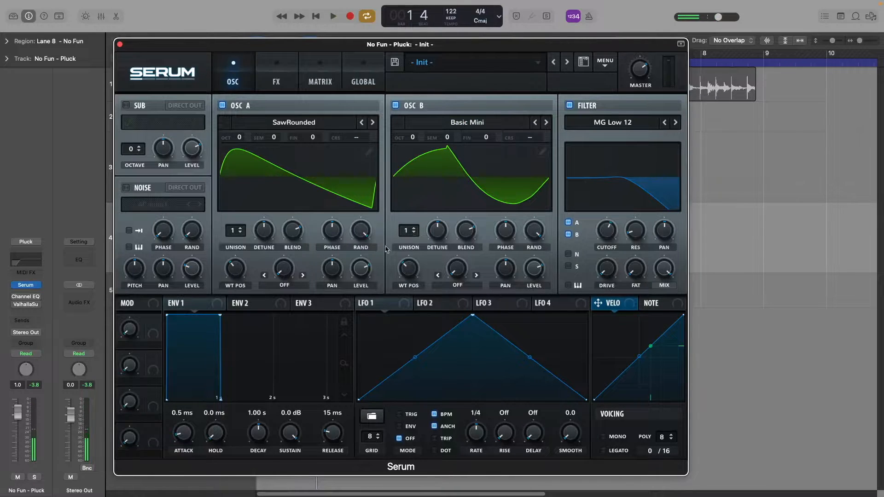
# Lower oscillator B's level and audition the blend of both oscillators.
pyautogui.moveTo(532, 267); pyautogui.dragTo(532, 293)
pyautogui.press('space')
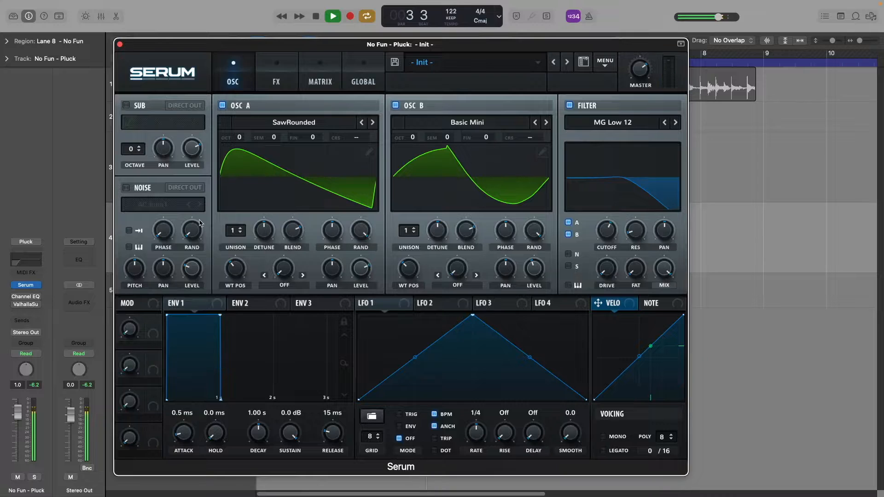
pyautogui.press('space')
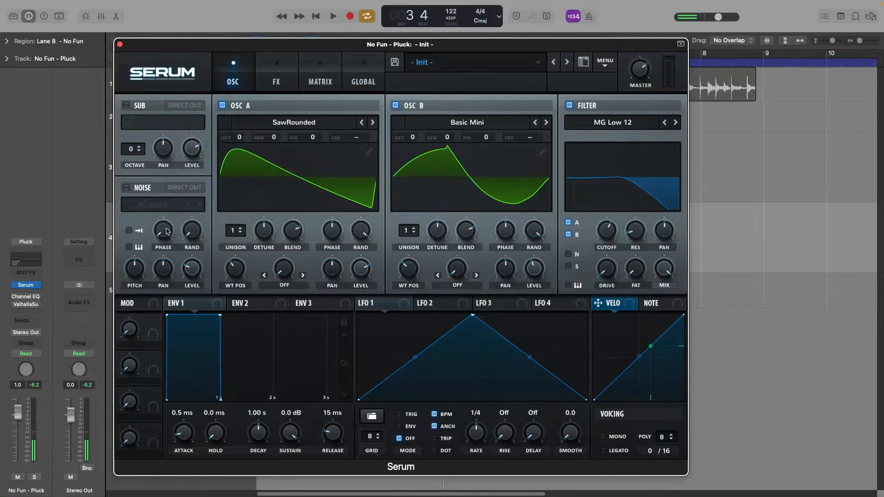
# Switch off oscillators A and B, then enable the noise oscillator with the Attacks_Misc sample snap 1.
pyautogui.click(223, 105)
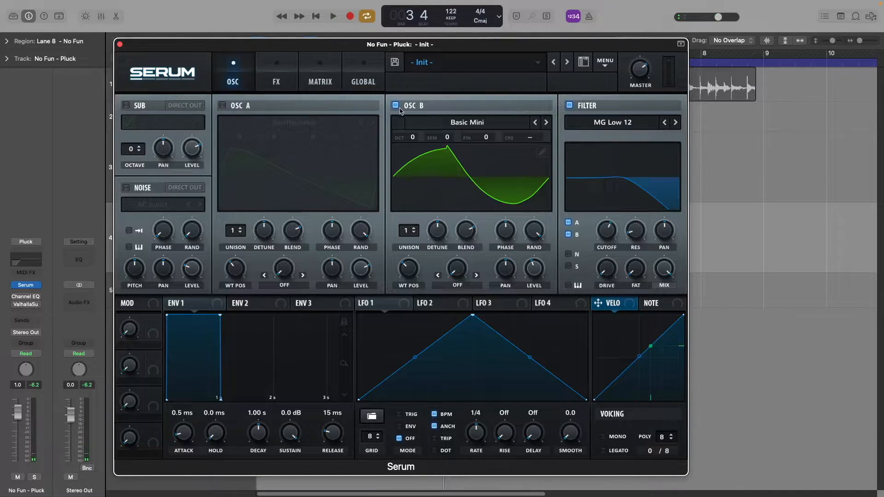
pyautogui.click(395, 106)
pyautogui.click(126, 188)
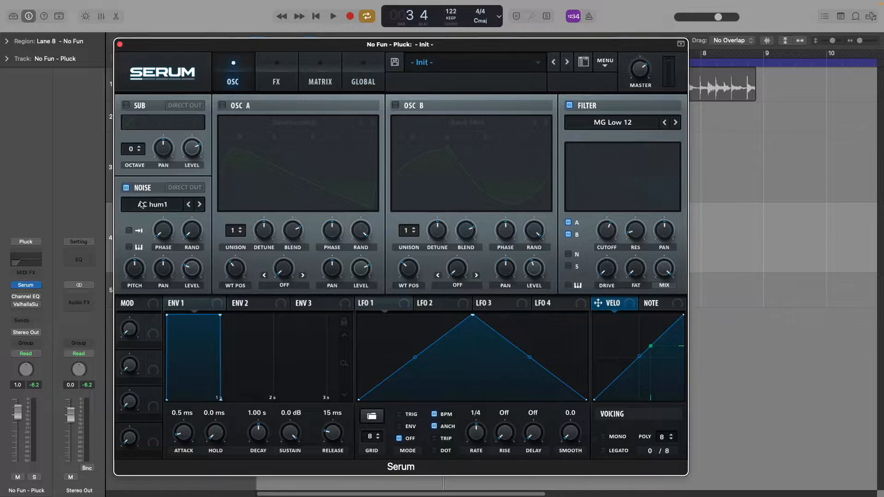
pyautogui.click(143, 204)
pyautogui.moveTo(154, 239)
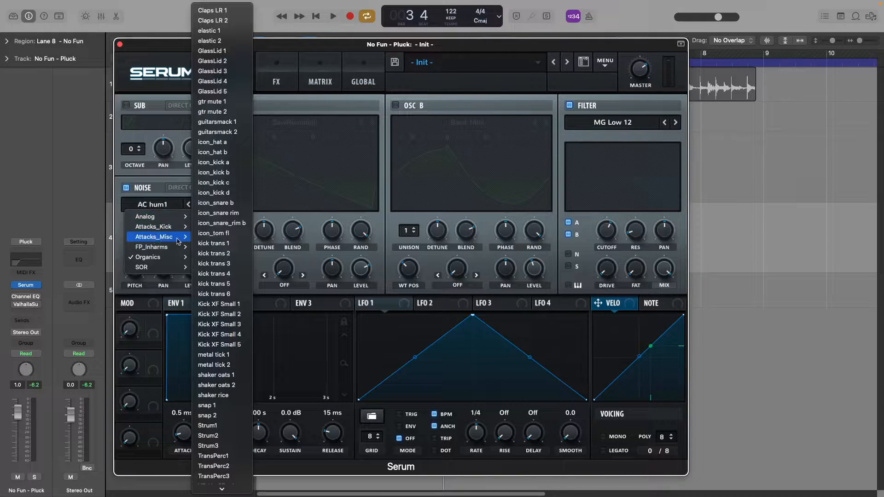
pyautogui.click(228, 406)
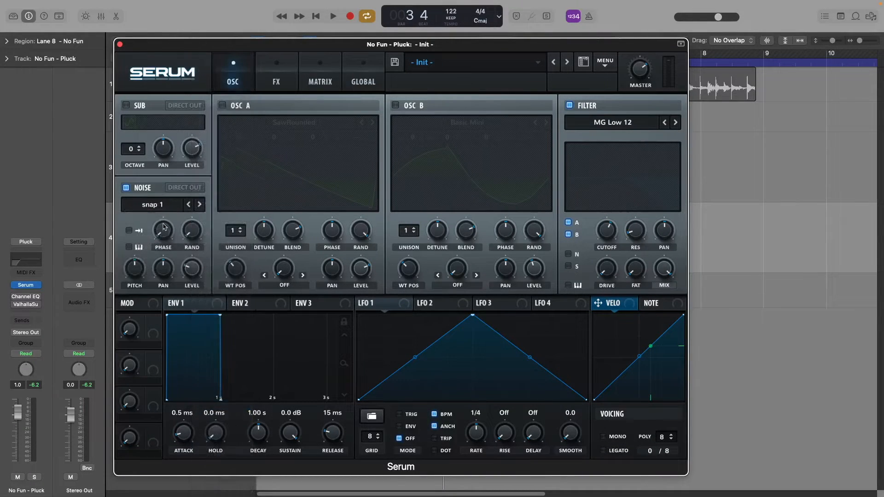
# Set the noise oscillator to one-shot playback and adjust its level to a low setting while auditioning it.
pyautogui.click(129, 230)
pyautogui.press('space')
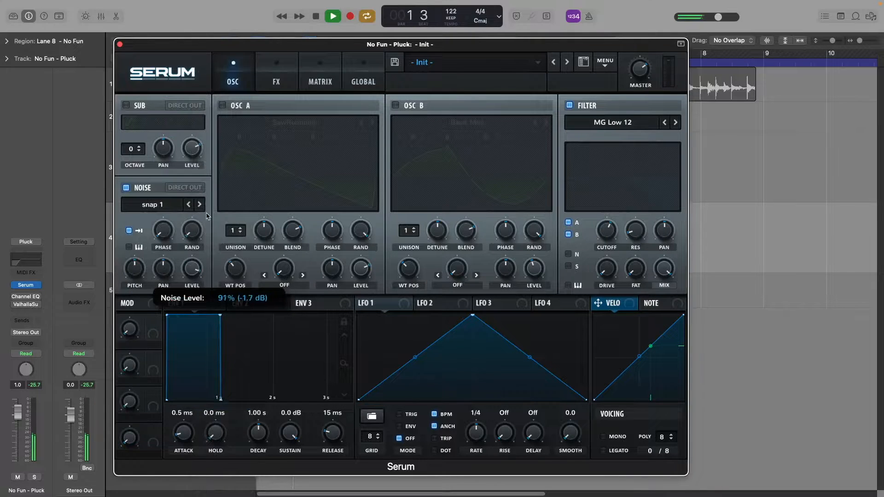
pyautogui.moveTo(207, 216); pyautogui.dragTo(206, 283)
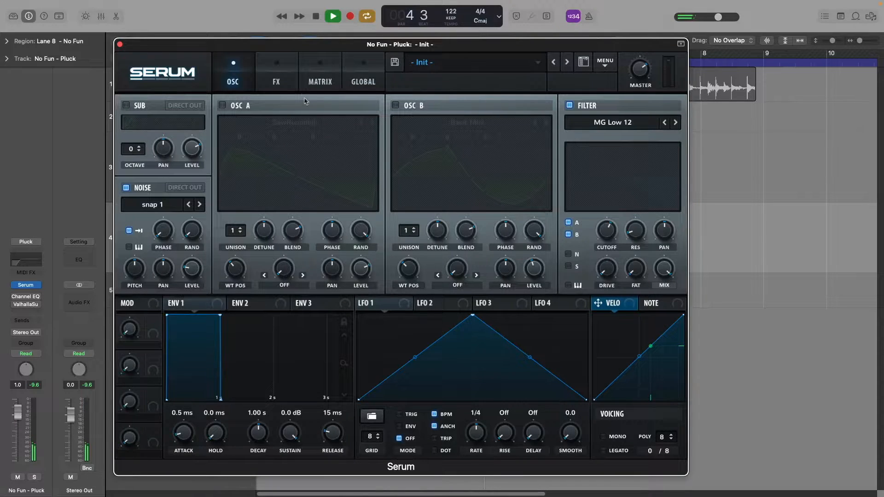
# Switch oscillators A and B back on and audition them together with the noise snap.
pyautogui.click(222, 105)
pyautogui.click(395, 105)
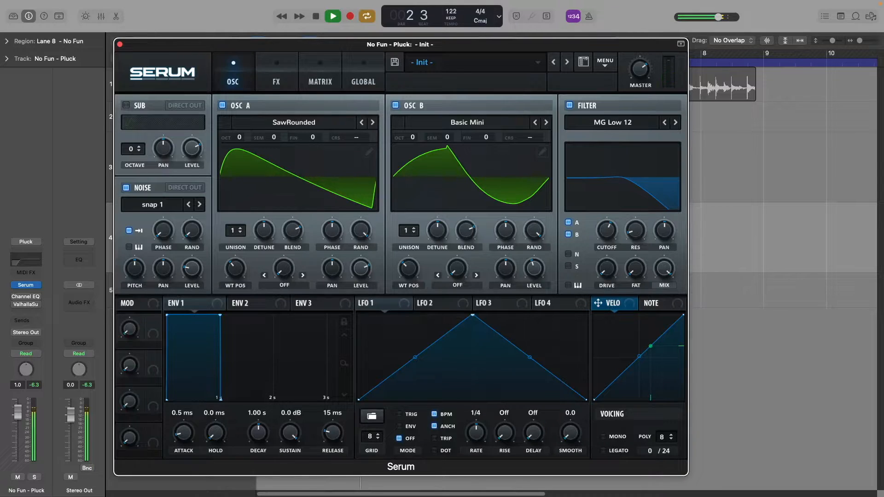
pyautogui.press('super+w')
pyautogui.press('space')
# Assign Envelope 1 to modulate the filter cutoff and audition the result.
pyautogui.click(182, 310)
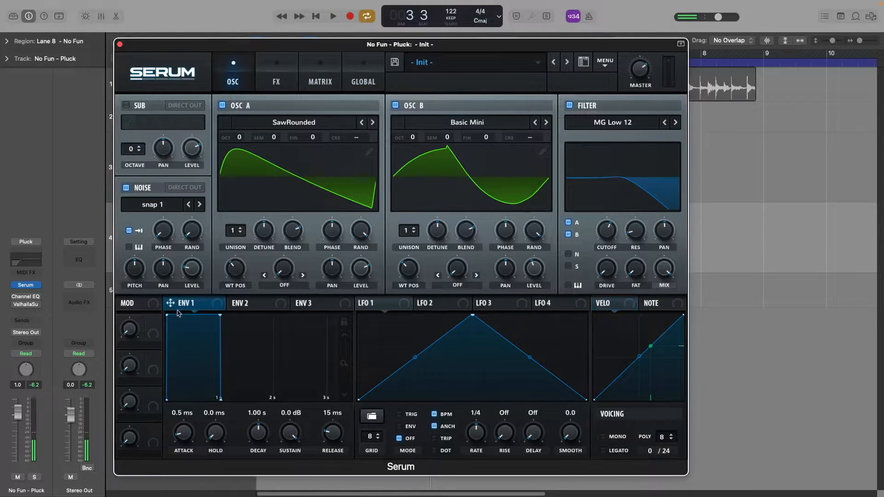
pyautogui.moveTo(206, 307); pyautogui.dragTo(598, 235)
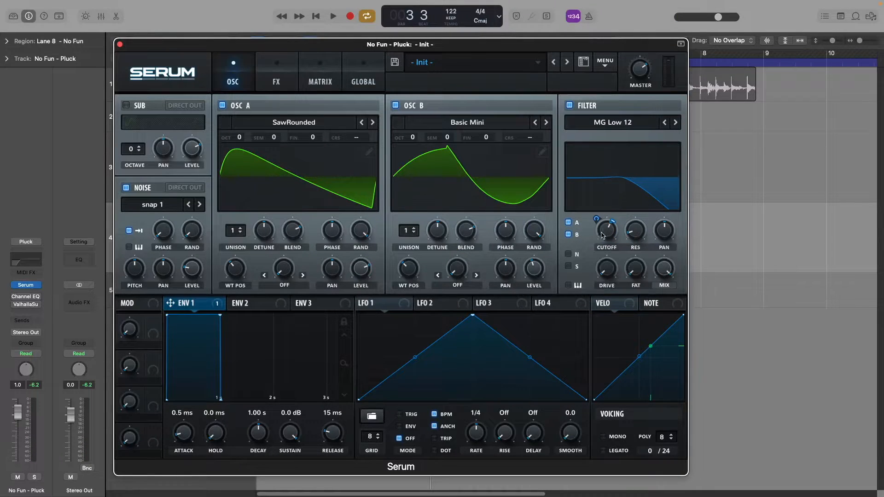
pyautogui.press('space')
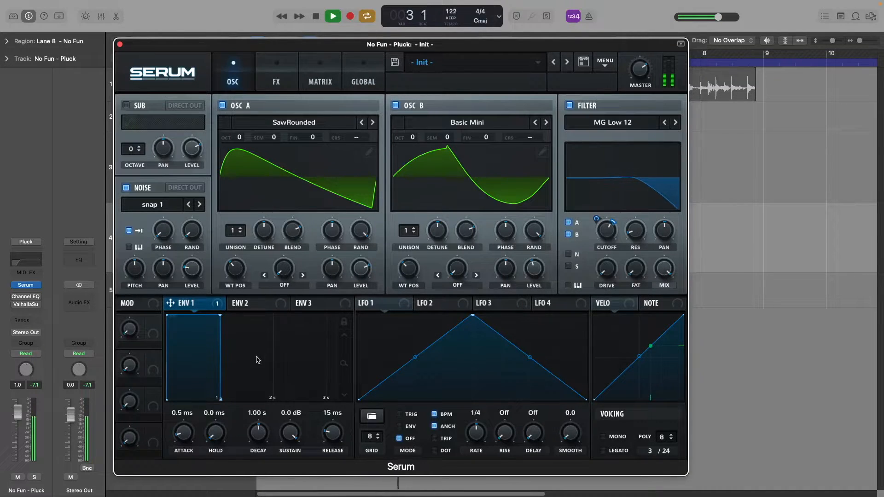
pyautogui.press('space')
# Shape Envelope 1 with a 381 ms decay, -22.7 dB sustain and 305 ms release, auditioning the pluck.
pyautogui.moveTo(217, 318); pyautogui.dragTo(185, 378)
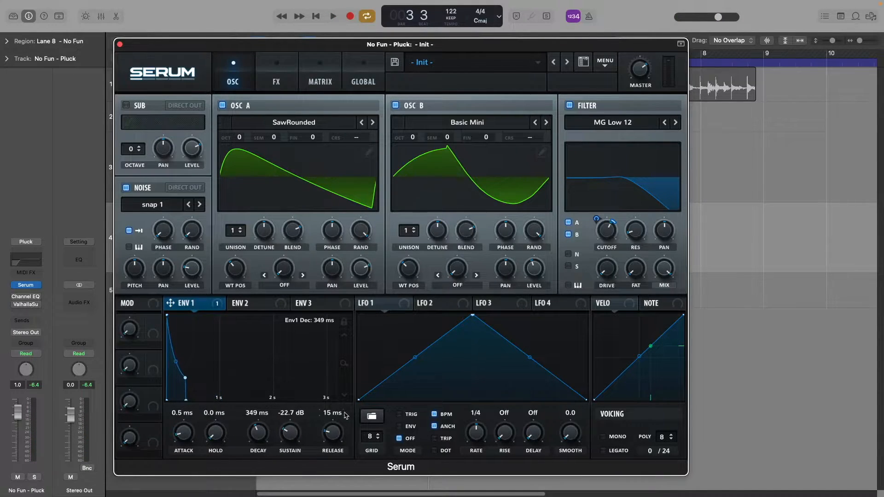
pyautogui.moveTo(329, 436); pyautogui.dragTo(335, 421)
pyautogui.press('space')
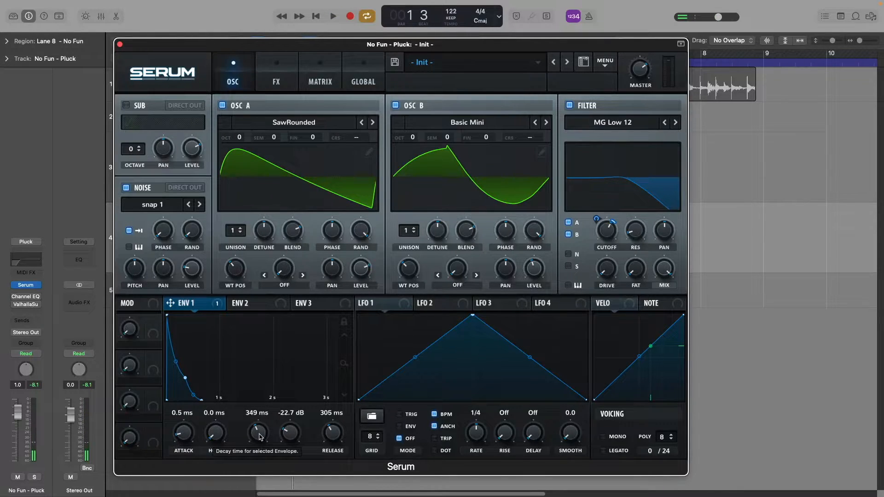
pyautogui.moveTo(261, 432); pyautogui.dragTo(260, 437)
pyautogui.press('space')
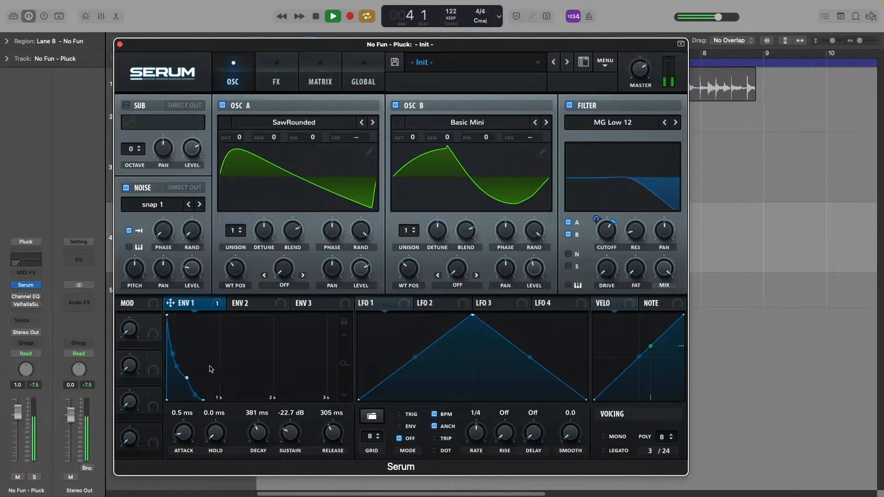
pyautogui.press('space')
# Set Envelope 2 to 0% sustain, 16 ms decay and 207 ms release, and audition the patch.
pyautogui.click(248, 303)
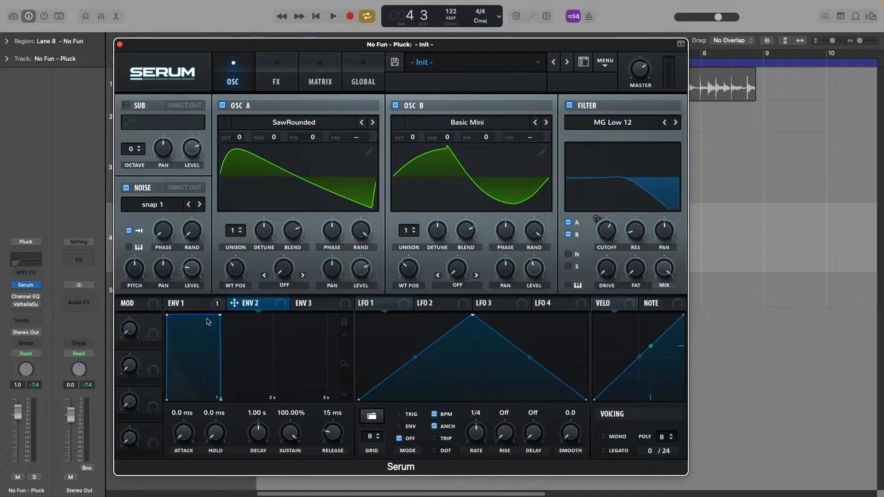
pyautogui.moveTo(184, 443)
pyautogui.moveTo(290, 433); pyautogui.dragTo(290, 467)
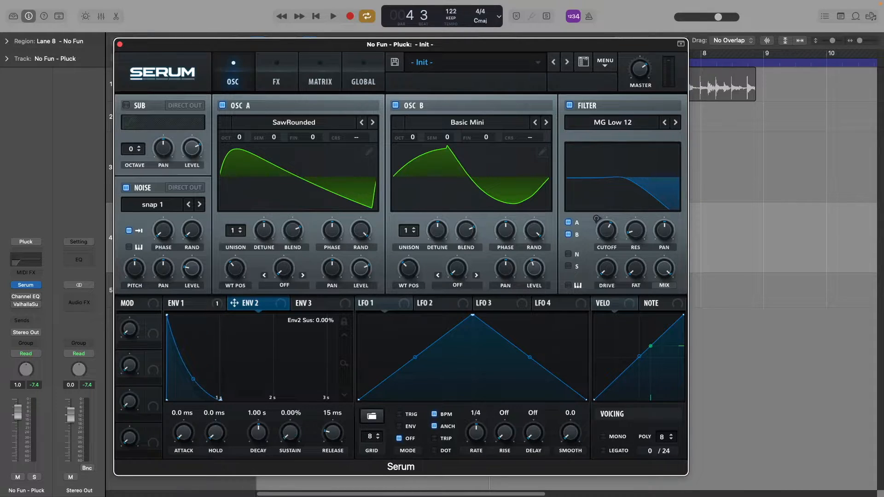
pyautogui.moveTo(257, 432); pyautogui.dragTo(256, 458)
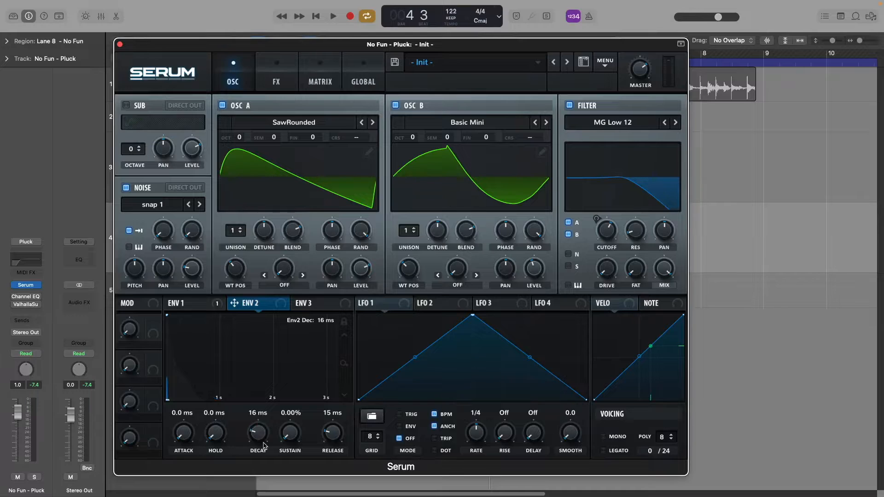
pyautogui.moveTo(340, 434); pyautogui.dragTo(336, 418)
pyautogui.press('space')
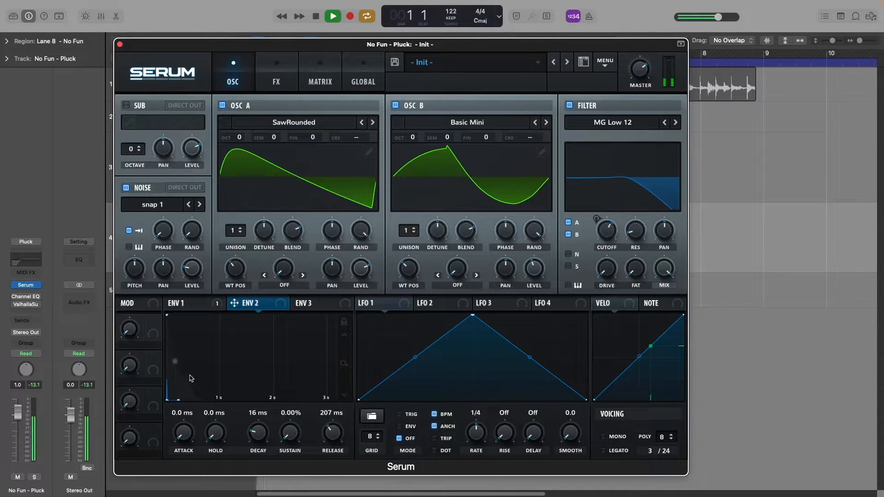
pyautogui.press('space')
# Add a modulation matrix routing from Env 2 to the global master tuning (Mast.Tun).
pyautogui.click(317, 76)
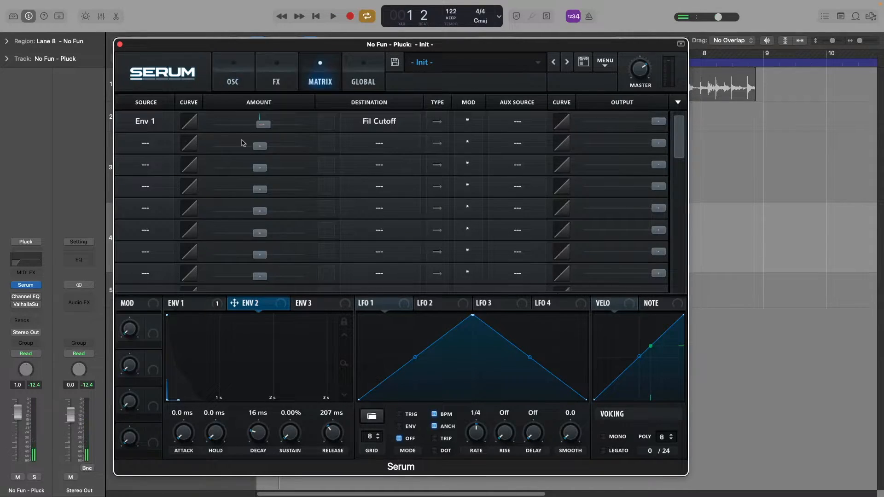
pyautogui.click(155, 143)
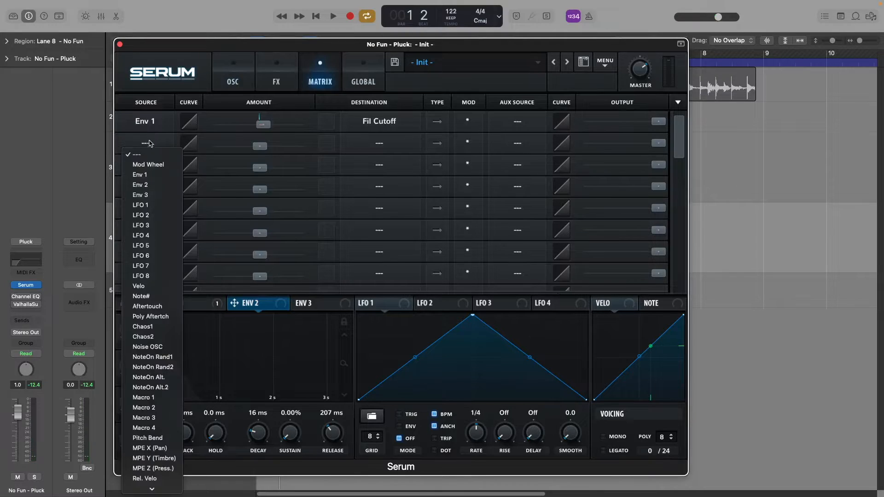
pyautogui.click(164, 185)
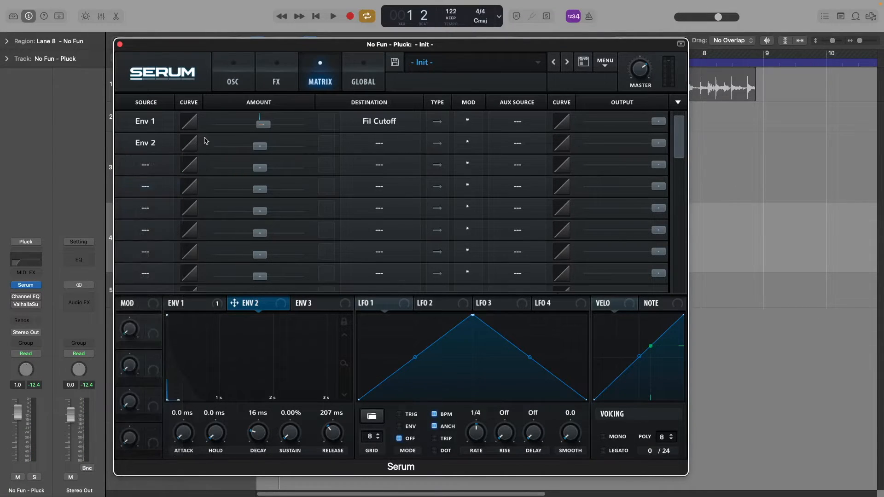
pyautogui.click(400, 147)
pyautogui.moveTo(365, 225)
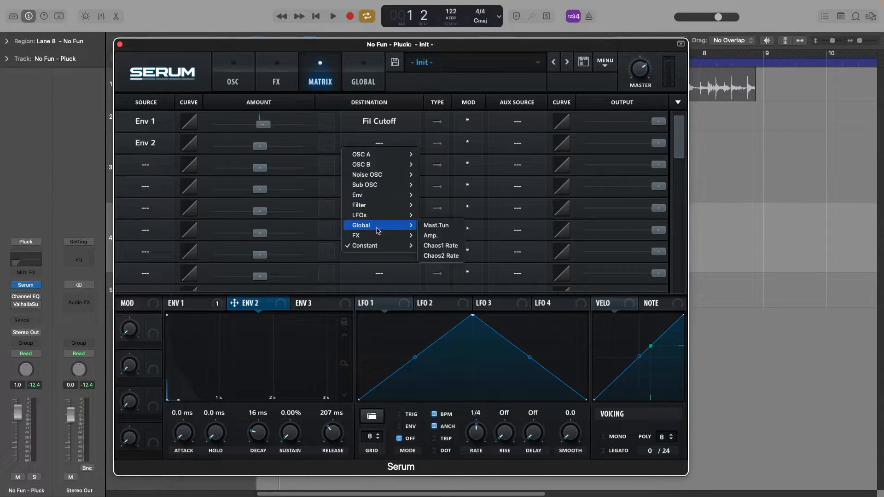
pyautogui.click(435, 225)
# Set a small positive amount for the Env 2 master tuning modulation and audition the pitch attack.
pyautogui.press('space')
pyautogui.moveTo(272, 146)
pyautogui.mouseDown()
pyautogui.moveTo(328, 147)
pyautogui.moveTo(257, 149)
pyautogui.moveTo(264, 146)
pyautogui.mouseUp()
pyautogui.press('space')
pyautogui.press('space')
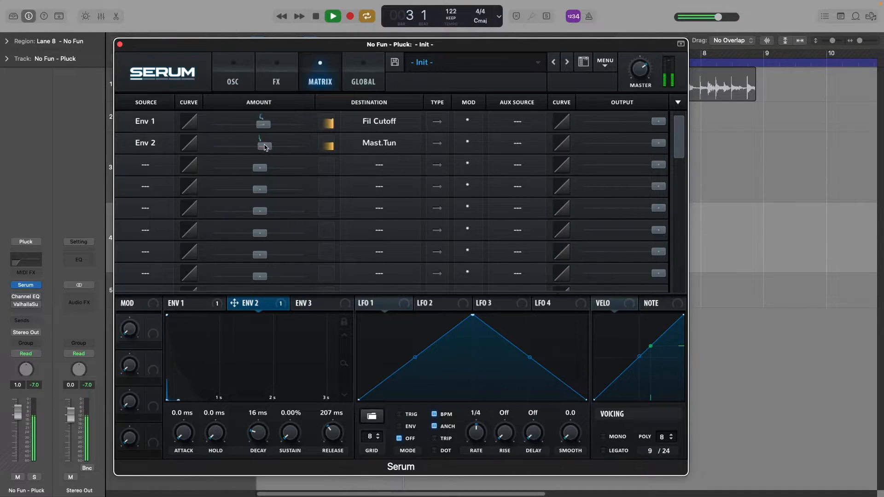
pyautogui.press('space')
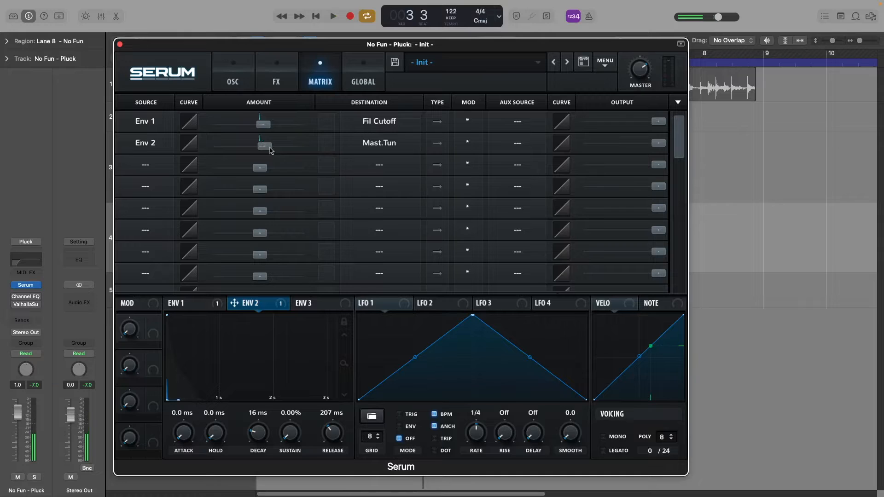
pyautogui.press('space')
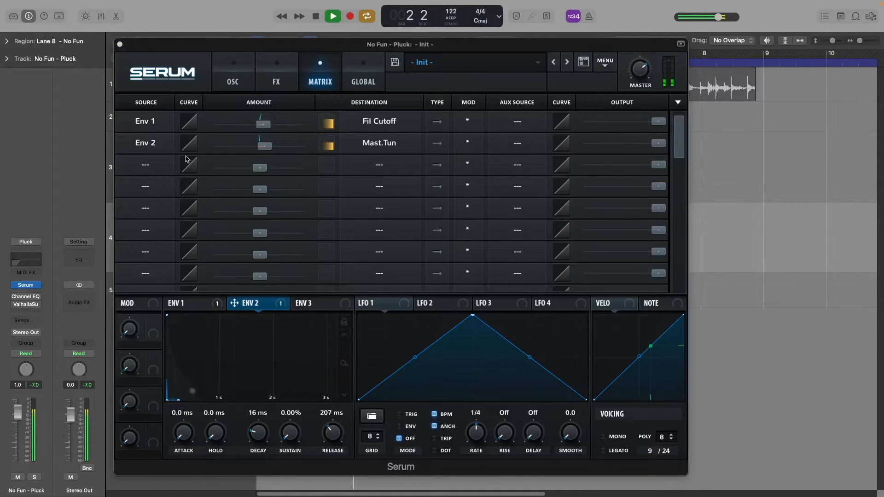
# Assign LFO 1 to the fine tuning of oscillators A and B, with an amount of about 10 on A, and audition.
pyautogui.click(232, 74)
pyautogui.press('space')
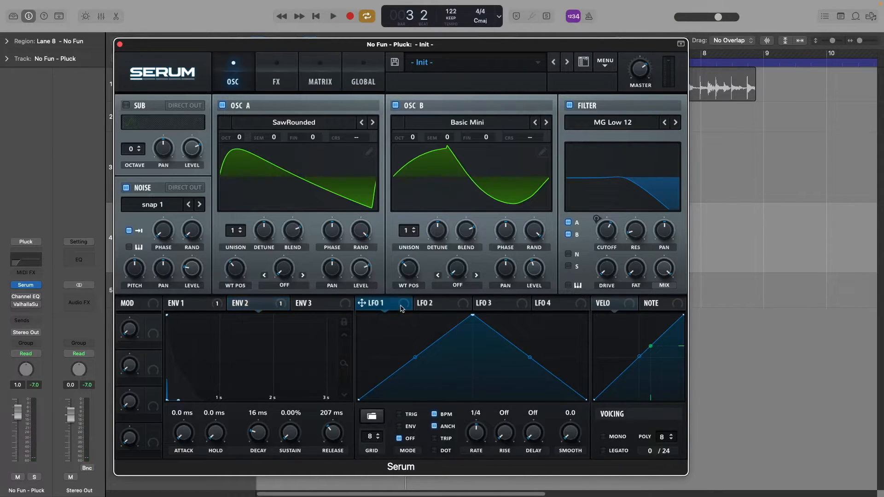
pyautogui.moveTo(400, 307); pyautogui.dragTo(323, 158)
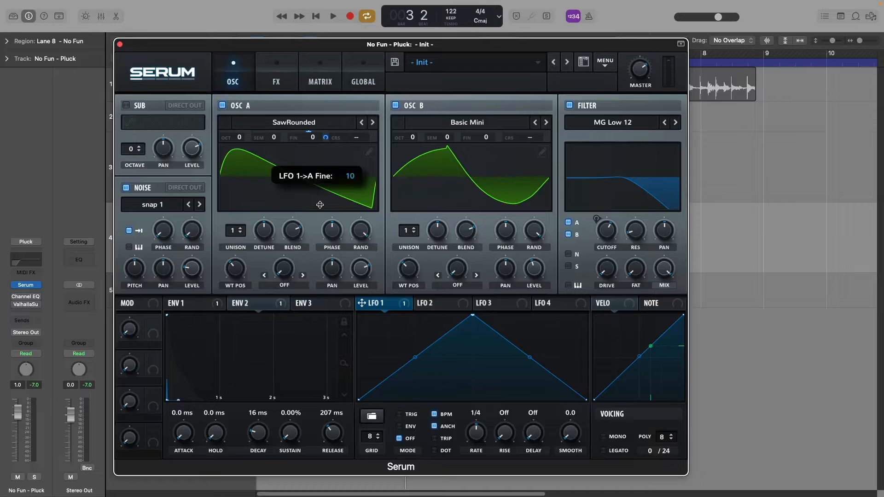
pyautogui.moveTo(320, 204); pyautogui.dragTo(320, 205)
pyautogui.moveTo(390, 302); pyautogui.dragTo(502, 206)
pyautogui.press('space')
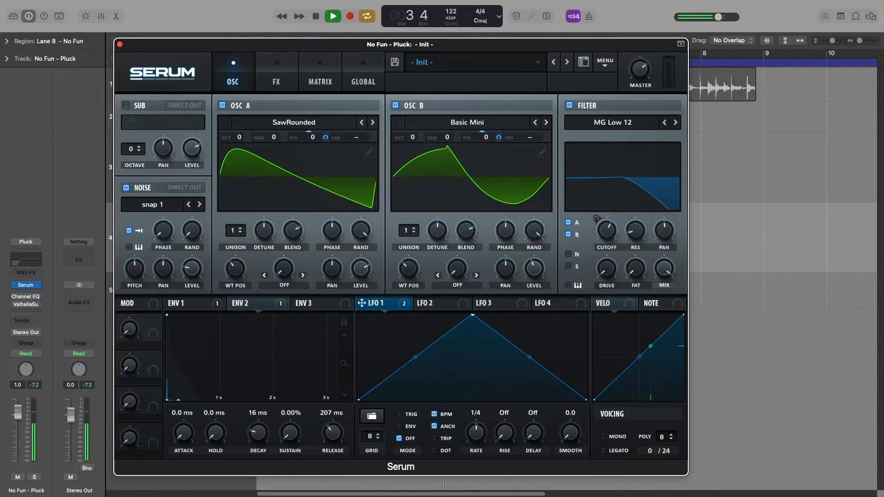
pyautogui.press('space')
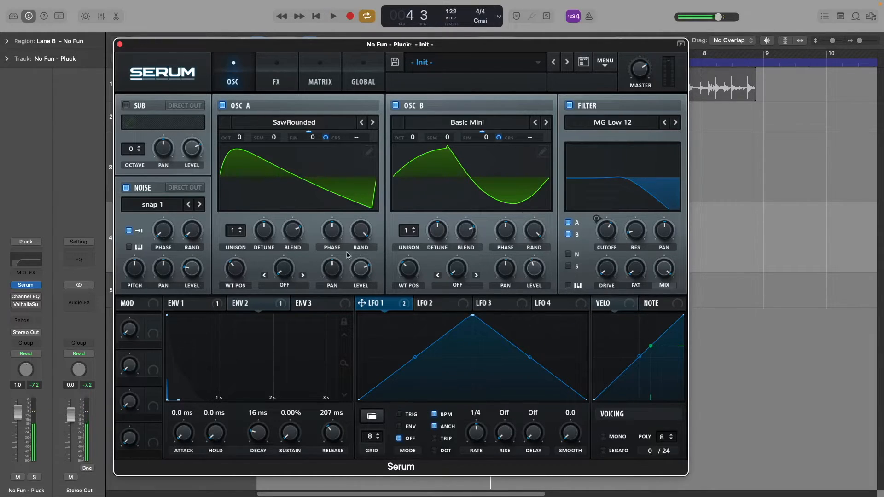
pyautogui.click(211, 13)
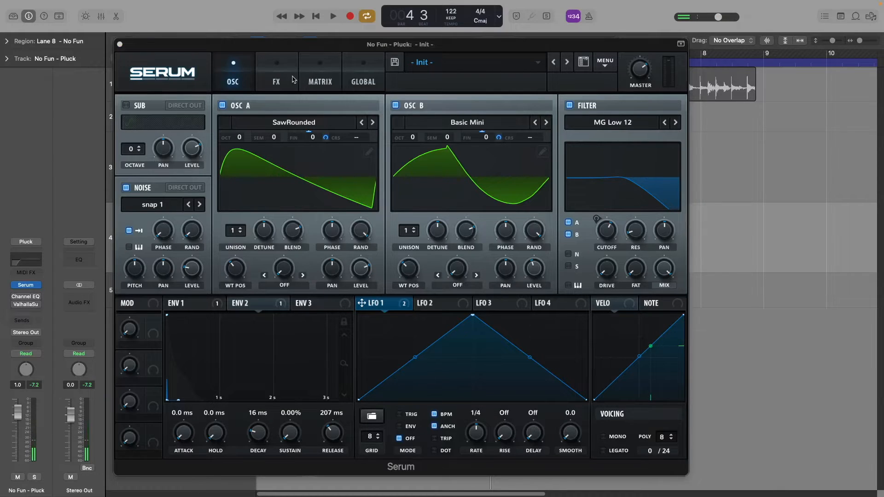
# Enable the delay first in the effects chain with 28% mix, filter frequency 1183, Q 0.8, and left and right times of 1/8.
pyautogui.click(276, 78)
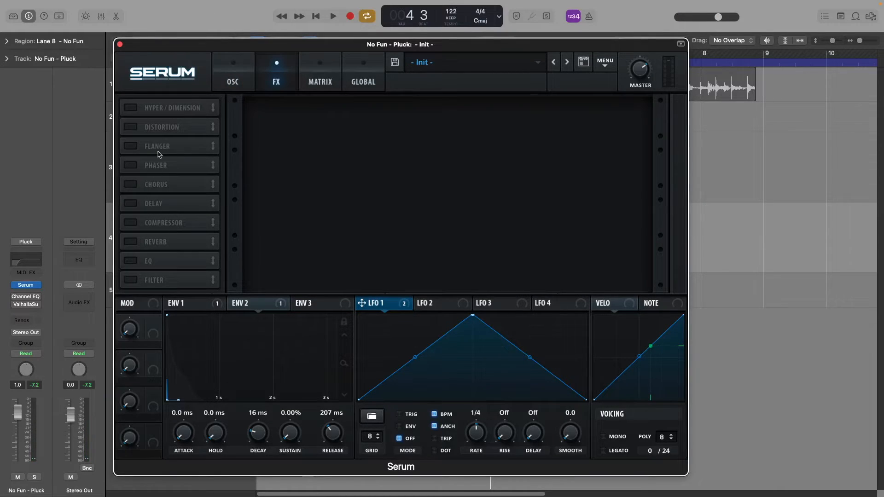
pyautogui.click(132, 202)
pyautogui.press('space')
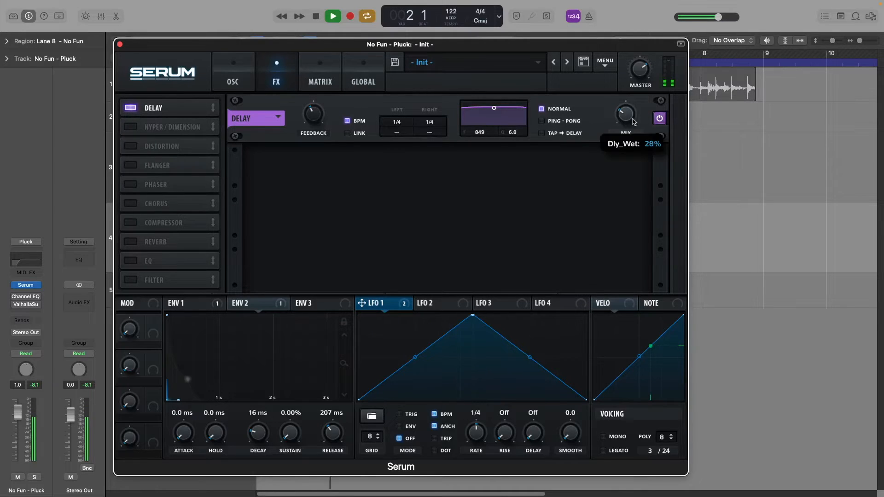
pyautogui.moveTo(494, 107); pyautogui.dragTo(497, 127)
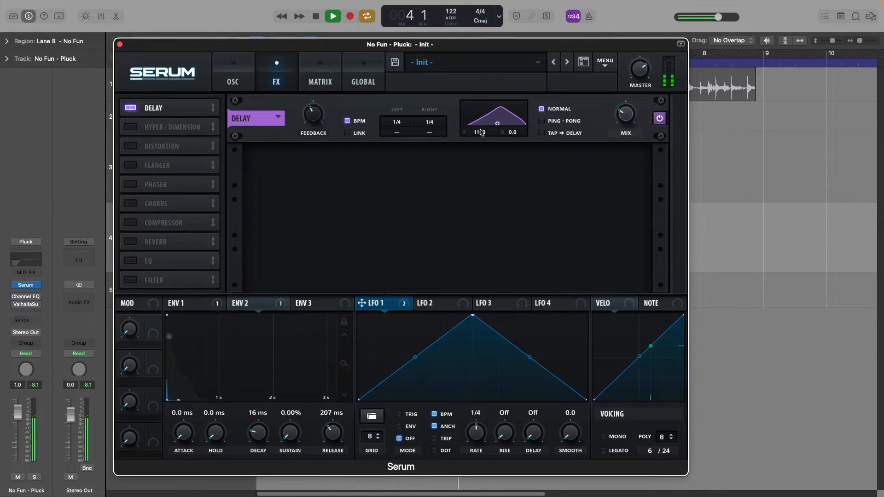
pyautogui.press('space')
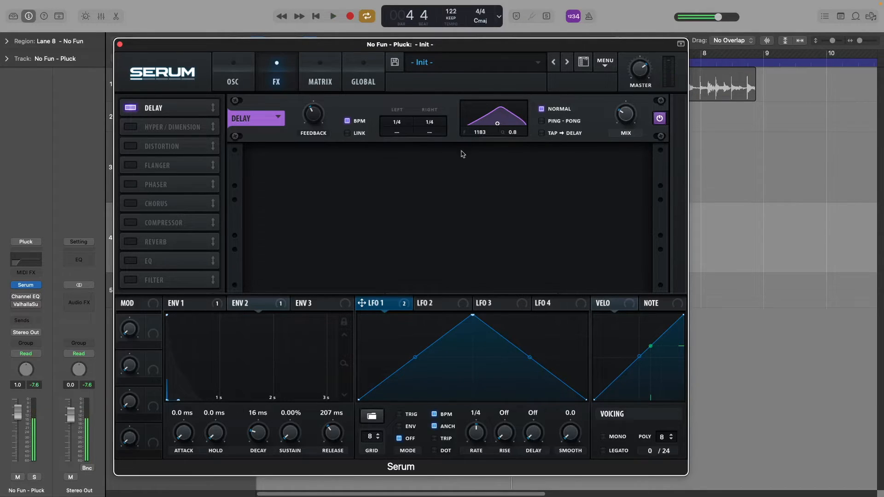
pyautogui.moveTo(402, 126)
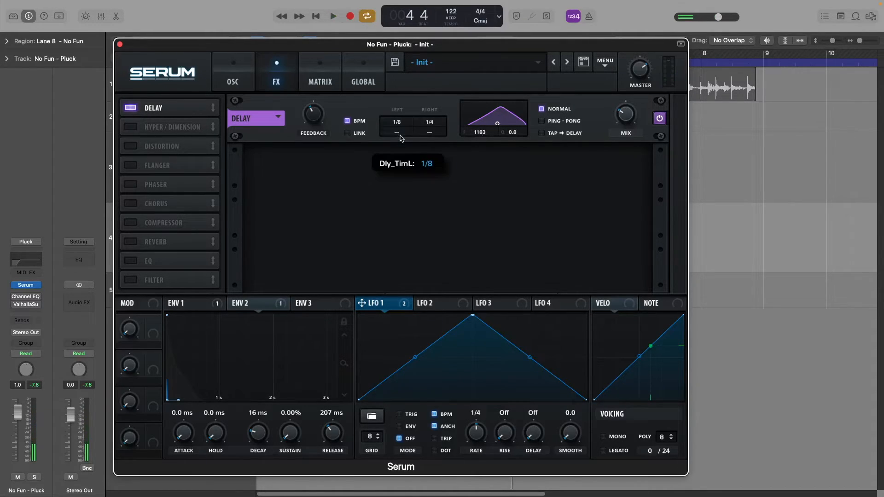
pyautogui.moveTo(429, 123); pyautogui.dragTo(430, 132)
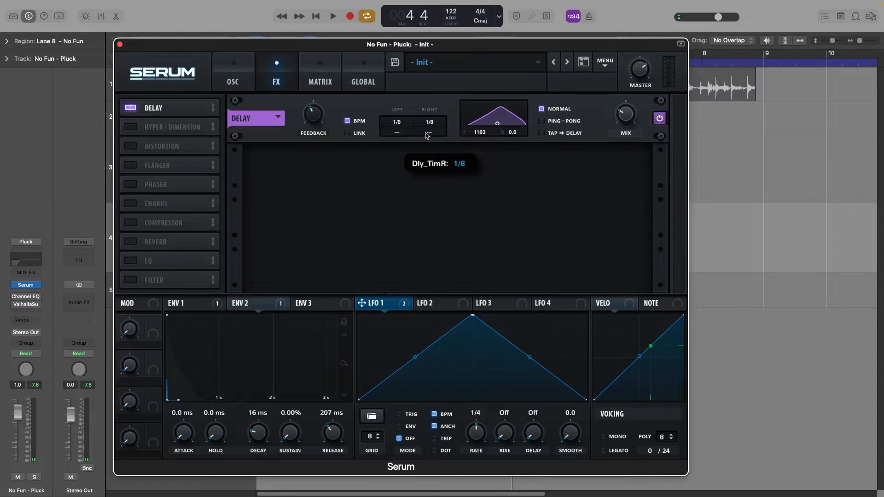
# Audition the pluck with the delay, enable the Hyper/Dimension effect below it, and audition the sound again.
pyautogui.press('space')
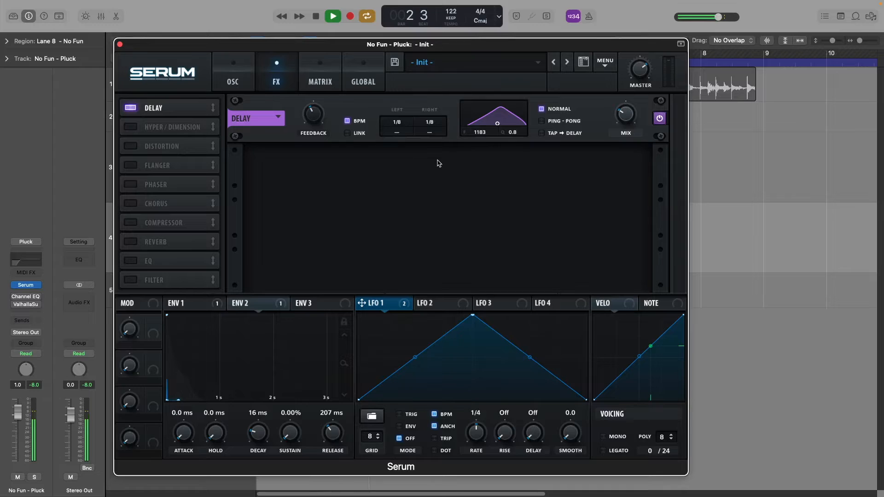
pyautogui.press('space')
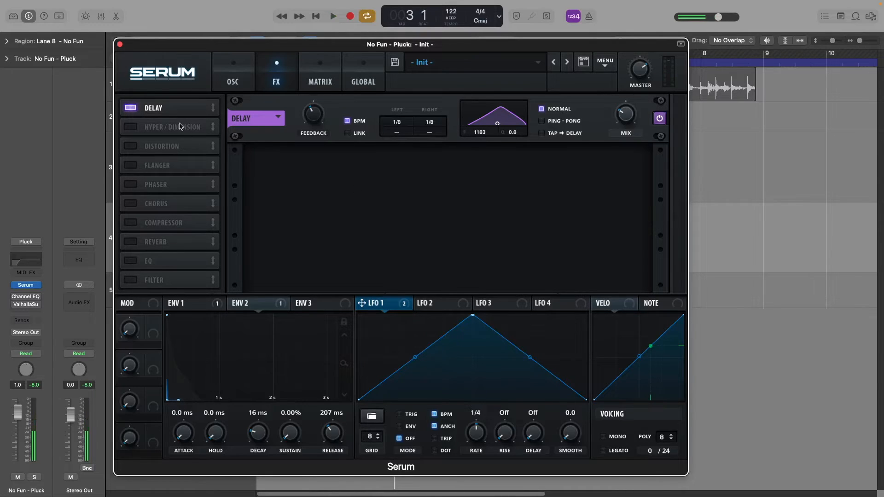
pyautogui.click(130, 126)
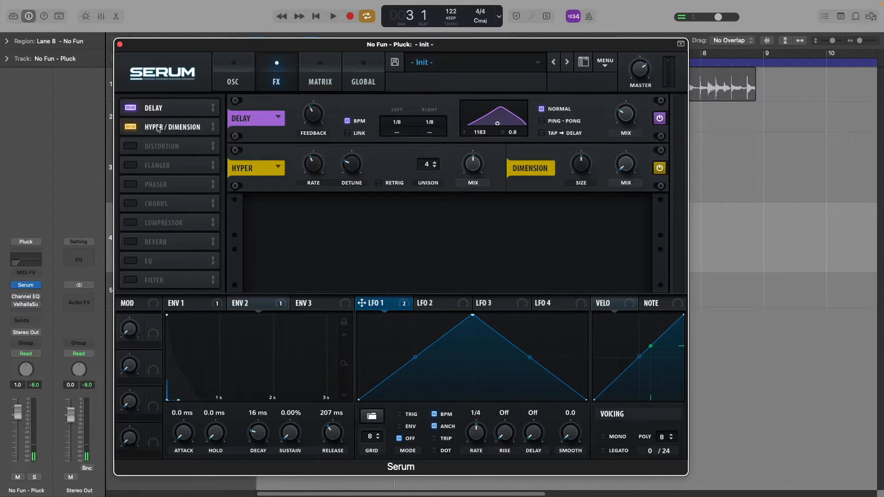
pyautogui.press('space')
pyautogui.press('space')
# Lower the Hyper mix, set the Dimension mix to 15%, and audition the result.
pyautogui.moveTo(473, 162); pyautogui.dragTo(474, 183)
pyautogui.moveTo(475, 167)
pyautogui.moveTo(620, 162); pyautogui.dragTo(632, 152)
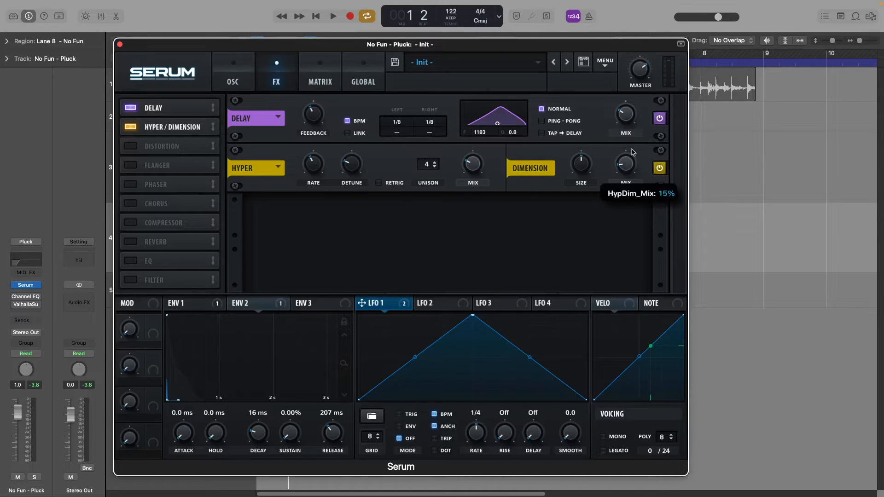
pyautogui.press('space')
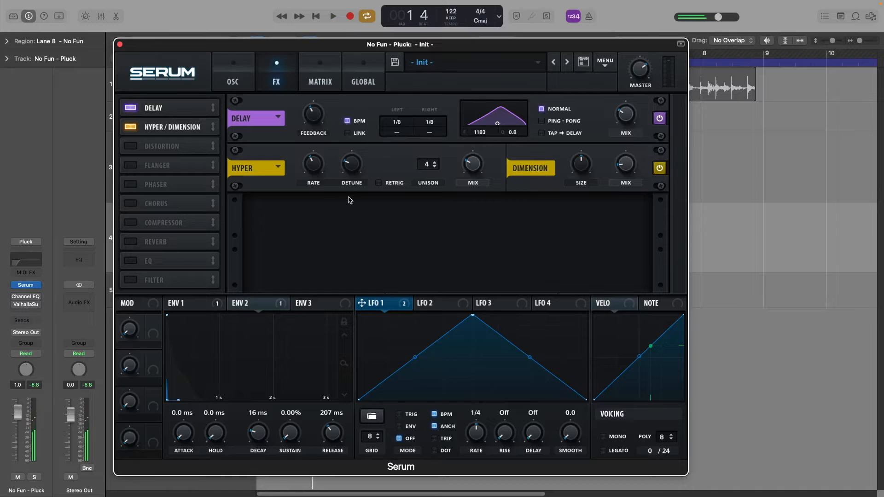
# Activate the Channel EQ on the pluck track, check its low-cut curve, and close its window.
pyautogui.click(317, 78)
pyautogui.click(233, 78)
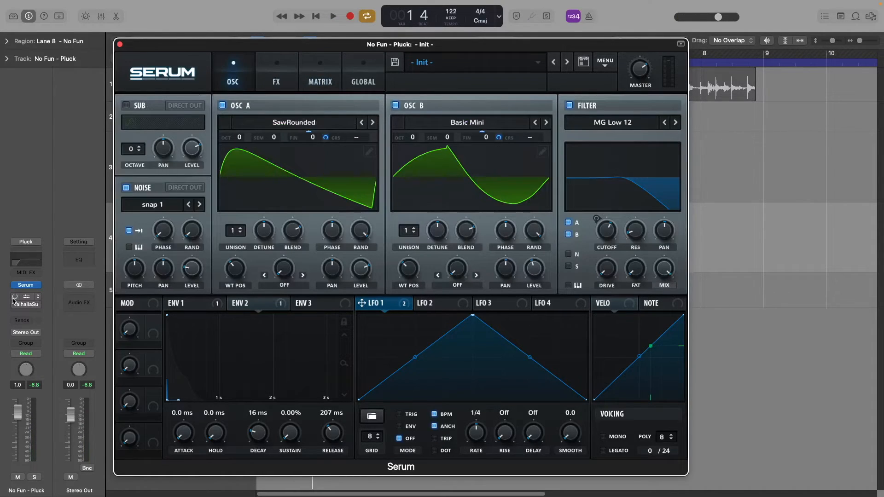
pyautogui.click(29, 298)
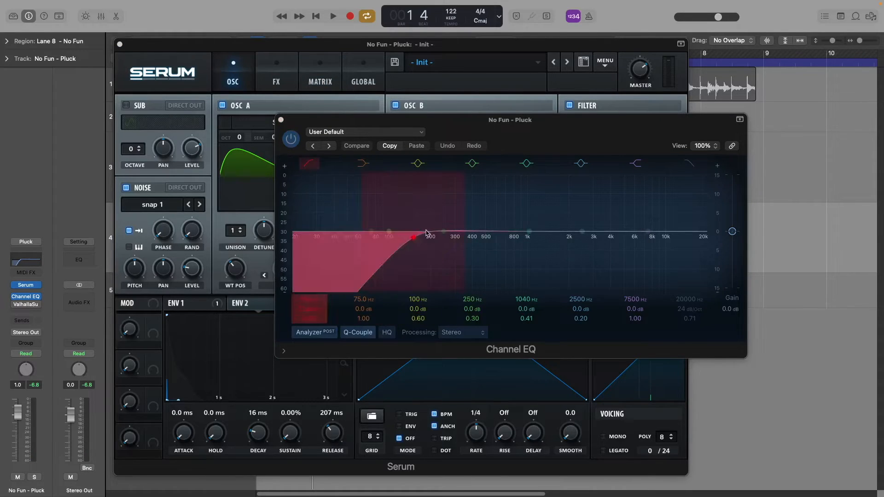
pyautogui.click(281, 121)
pyautogui.click(281, 121)
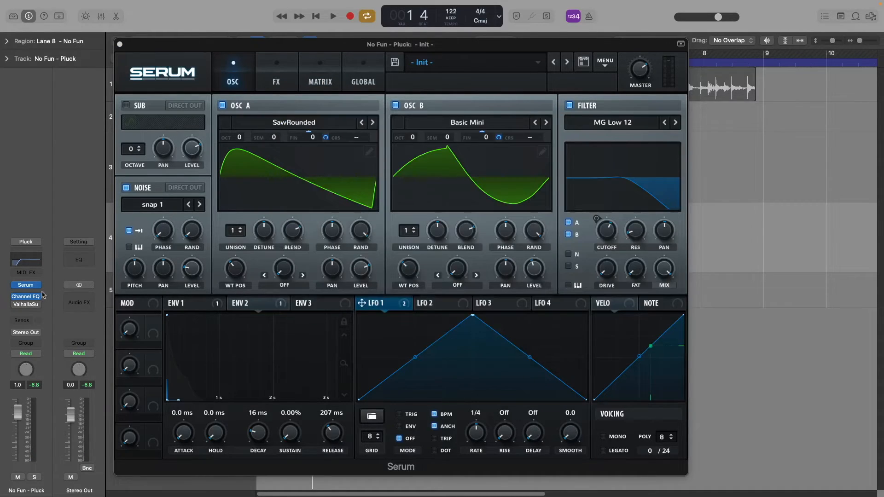
# Activate ValhallaSupermassive on the pluck track and audition the reverb with the SpaceVerb1999 preset.
pyautogui.click(25, 306)
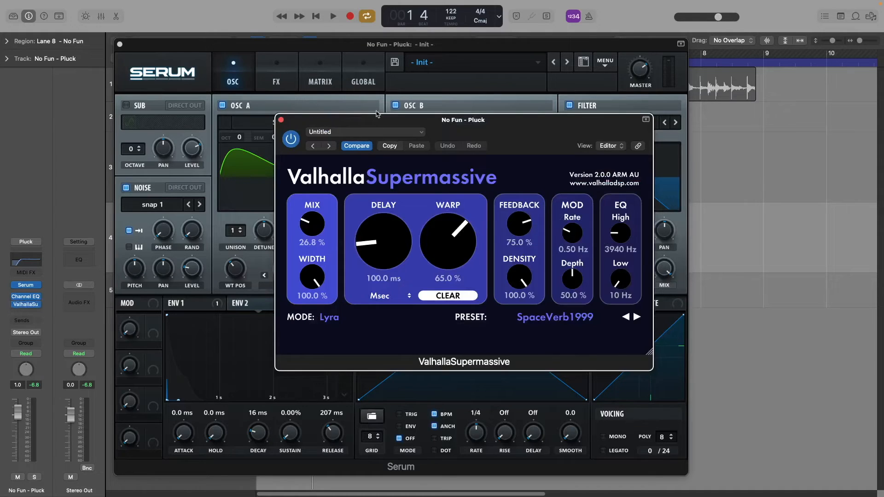
pyautogui.press('space')
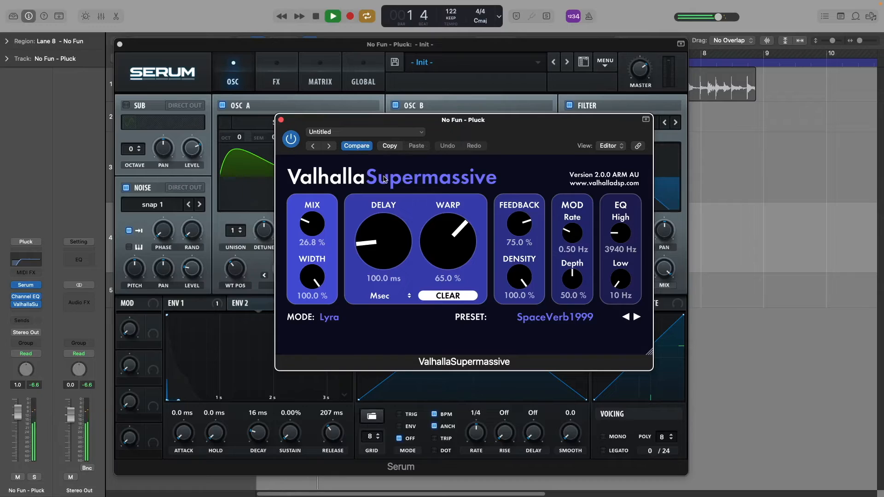
pyautogui.press('space')
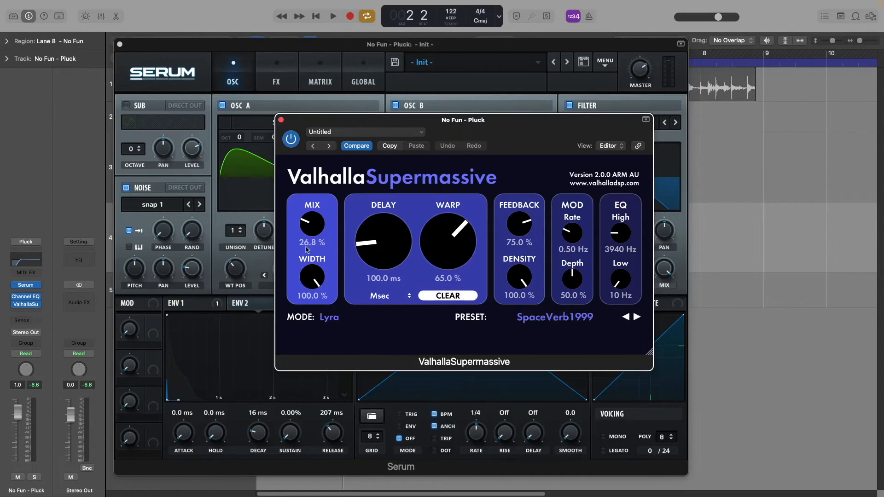
# Close the plug-in windows, play the recreated pluck together with the unmuted Bass track, and mute the bass again.
pyautogui.press('space')
pyautogui.click(280, 119)
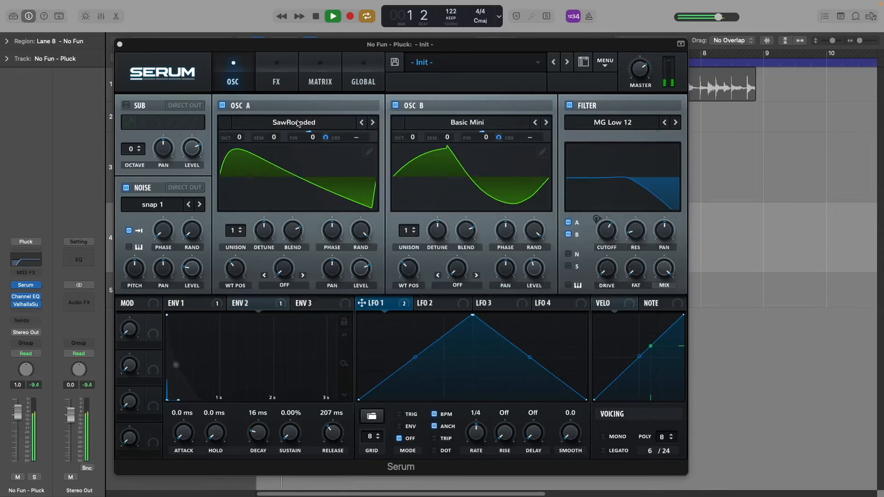
pyautogui.click(119, 45)
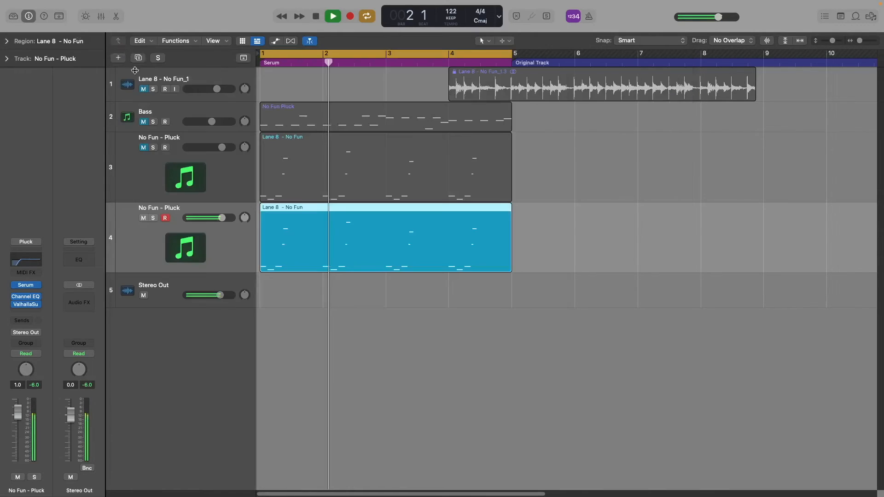
pyautogui.click(153, 122)
pyautogui.click(153, 121)
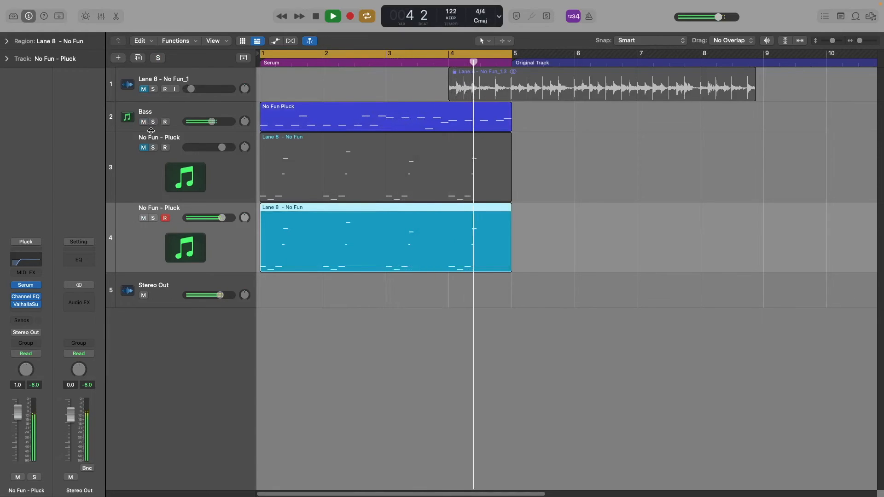
pyautogui.press('space')
pyautogui.click(143, 121)
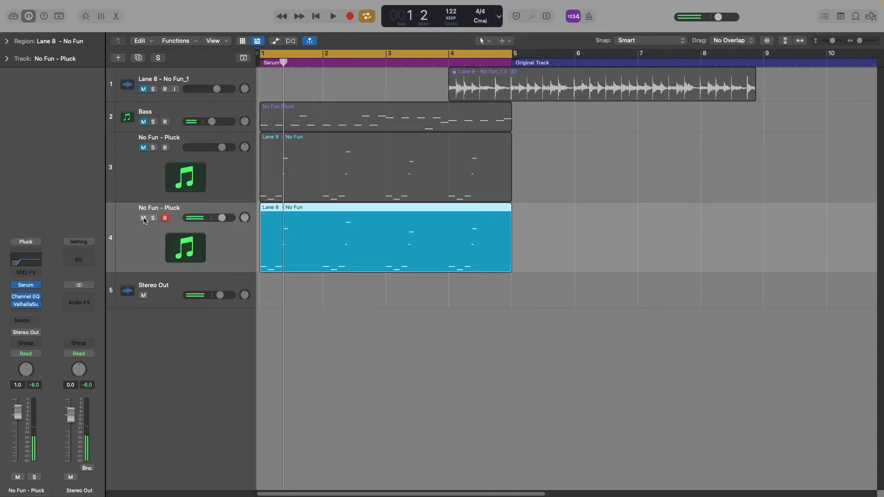
# Compare the plucks on tracks 3 and 4 by playing each with the other muted, and leave both muted.
pyautogui.click(143, 218)
pyautogui.click(144, 148)
pyautogui.press('space')
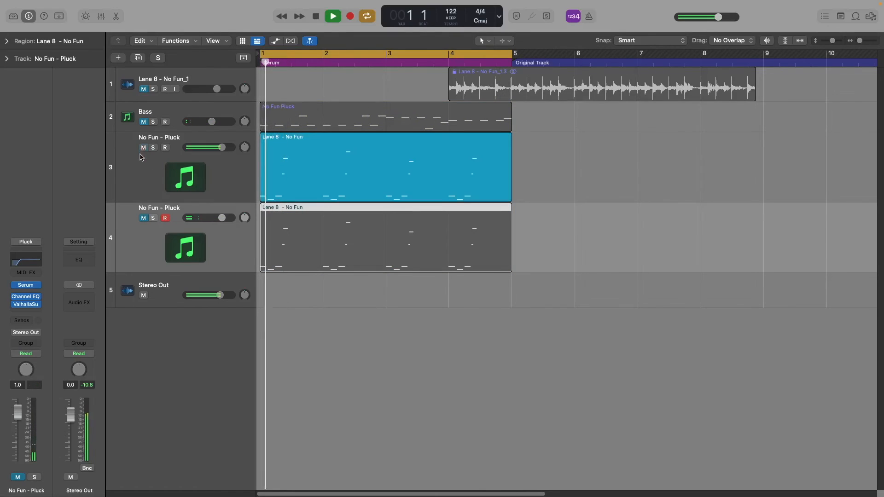
pyautogui.press('space')
pyautogui.click(144, 218)
pyautogui.click(143, 147)
pyautogui.press('space')
pyautogui.press('space')
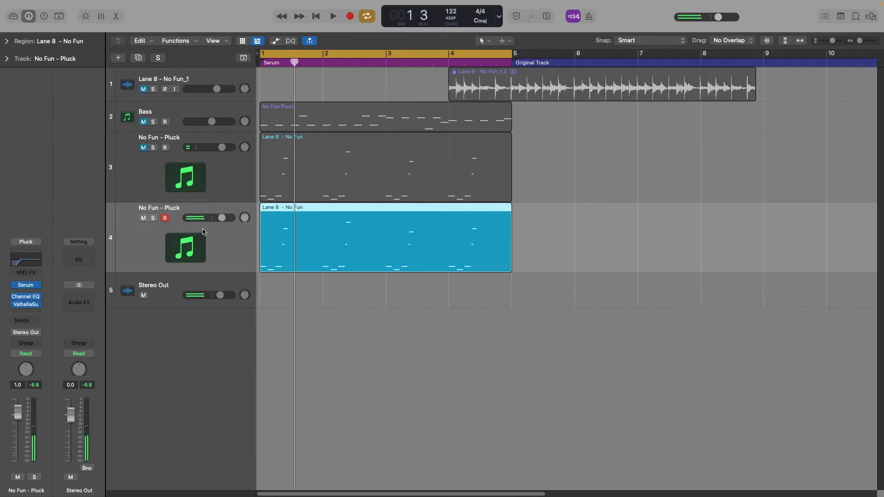
pyautogui.click(143, 218)
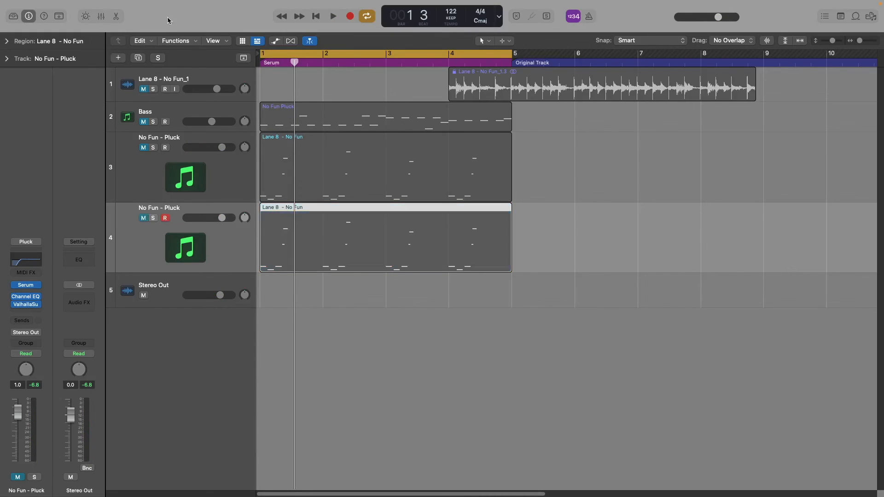